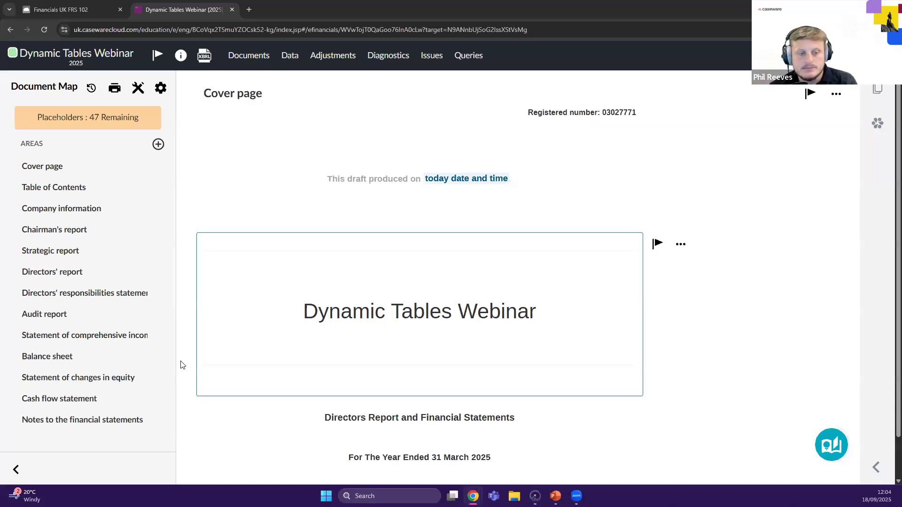
# View the statement of comprehensive income, the statement of changes in equity and the notes to the financial statements
pyautogui.click(58, 336)
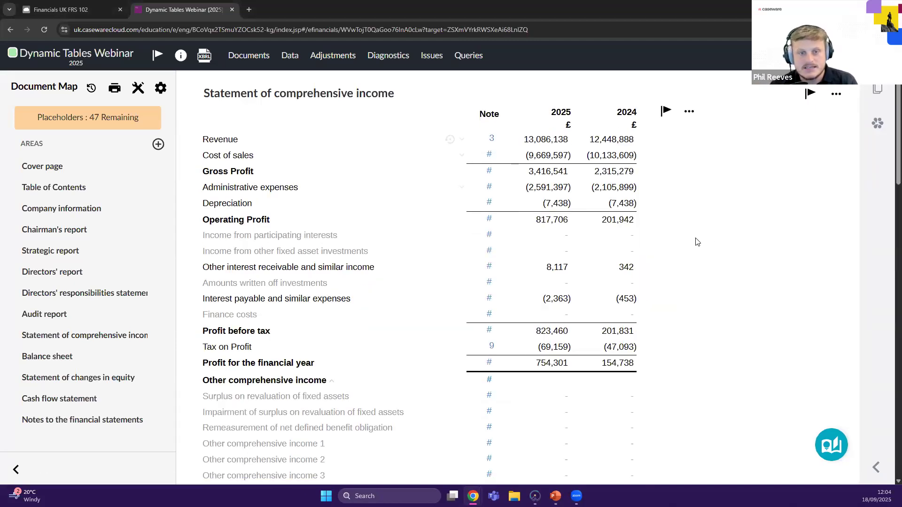
pyautogui.click(66, 378)
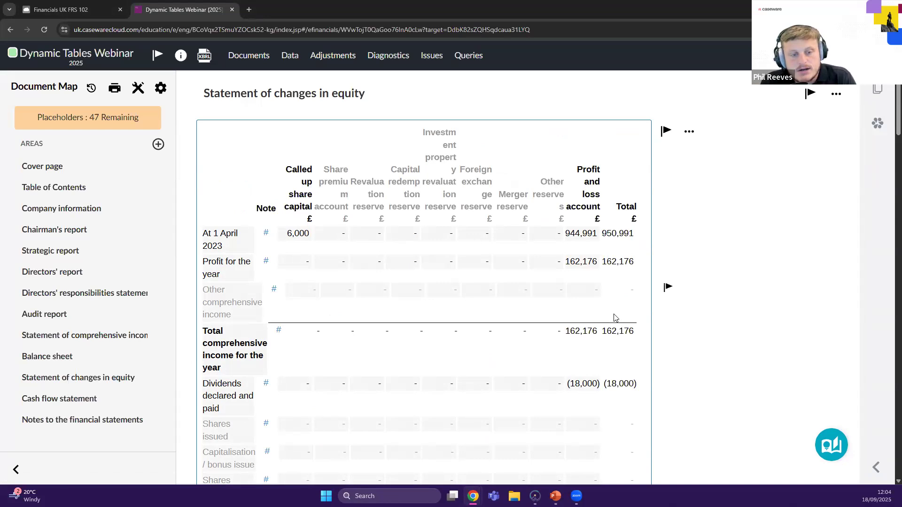
pyautogui.click(94, 420)
# Open note 14 Debtors and examine its tables for amounts due after more than one year and within one year
pyautogui.scroll(-8, 94, 343)
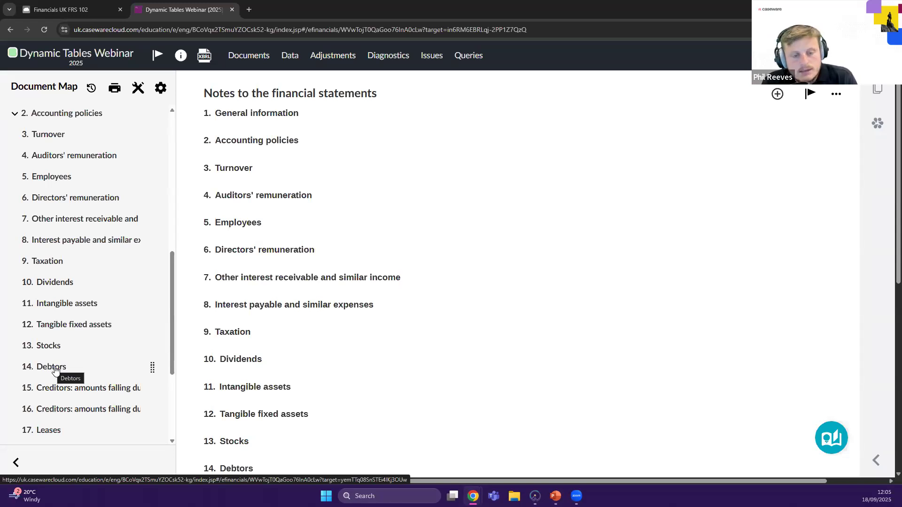
pyautogui.click(55, 368)
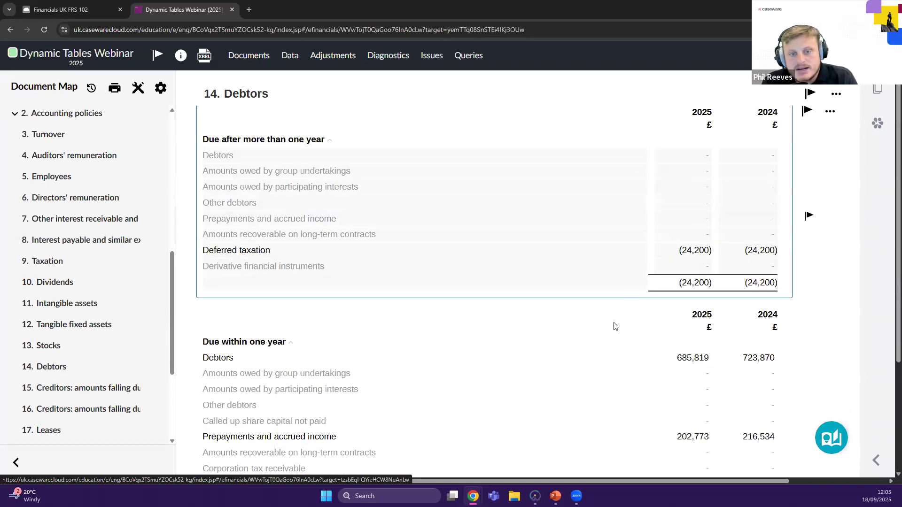
pyautogui.scroll(-1, 588, 364)
pyautogui.scroll(-2, 587, 361)
pyautogui.scroll(2, 582, 356)
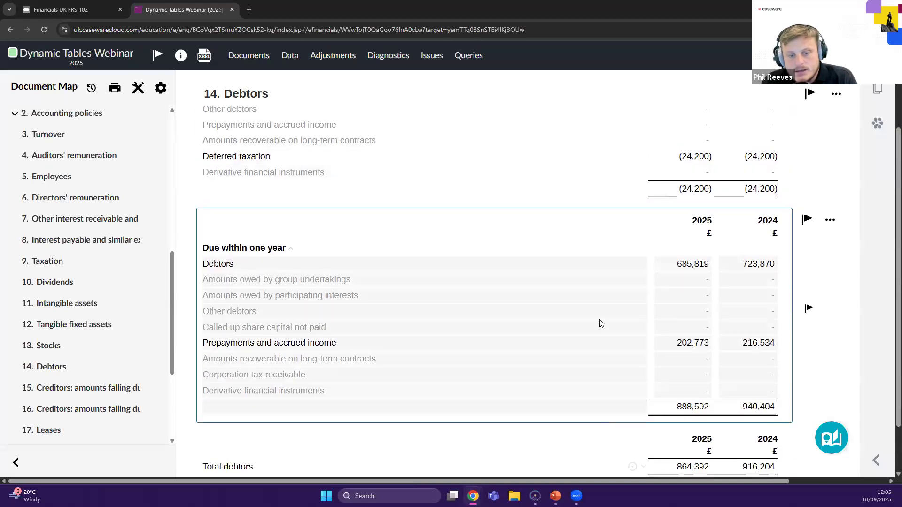
pyautogui.scroll(1, 607, 334)
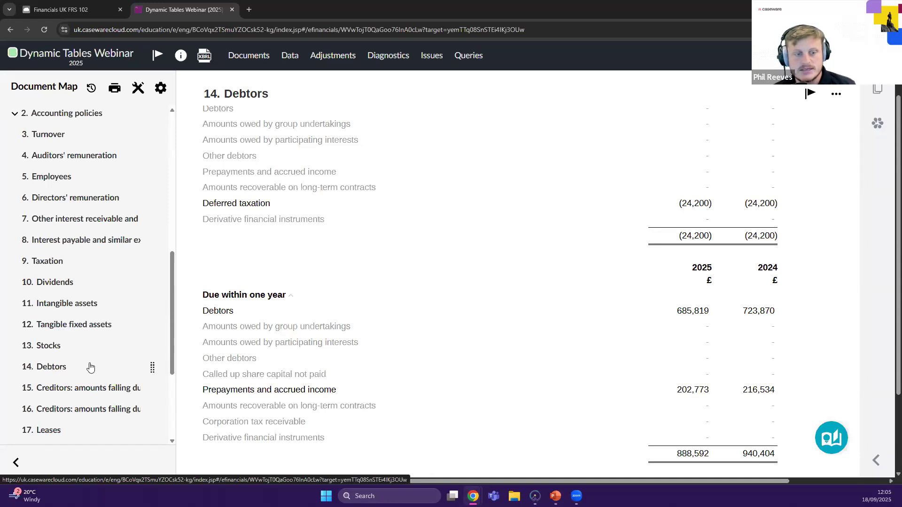
pyautogui.scroll(-2, 397, 305)
pyautogui.scroll(3, 389, 304)
pyautogui.scroll(-2, 389, 305)
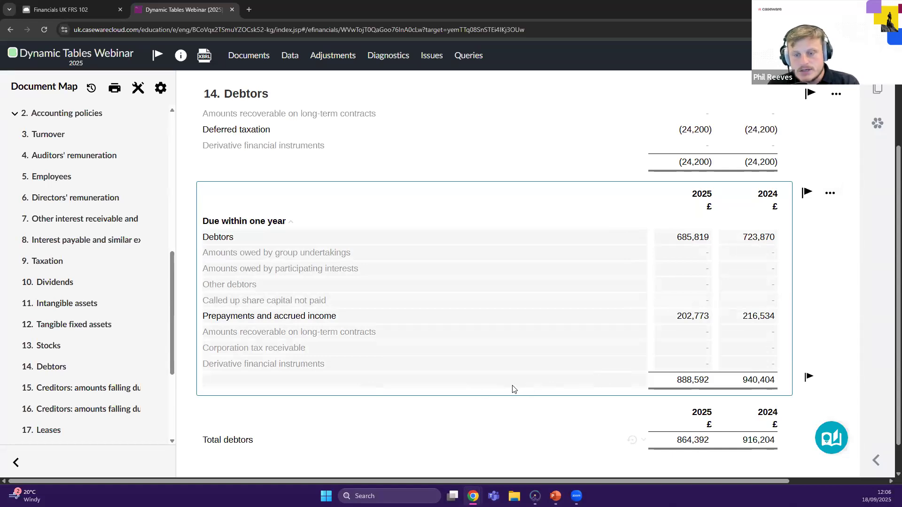
# Copy the Due within one year dynamic table in the Debtors note
pyautogui.click(830, 193)
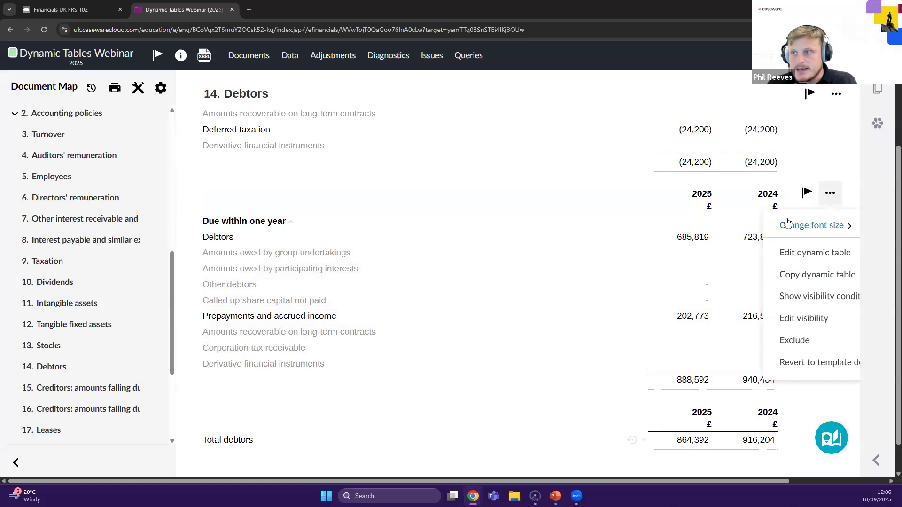
pyautogui.hotkey('ctrl', '-')
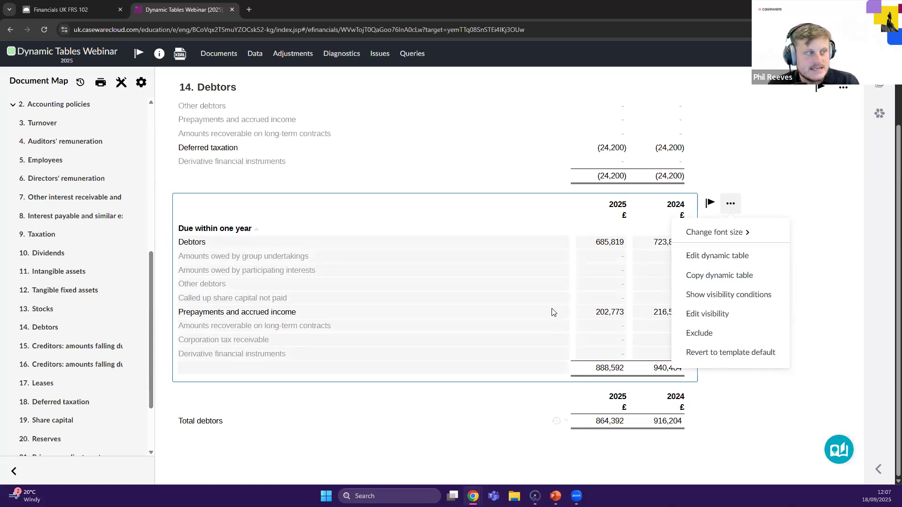
pyautogui.click(706, 277)
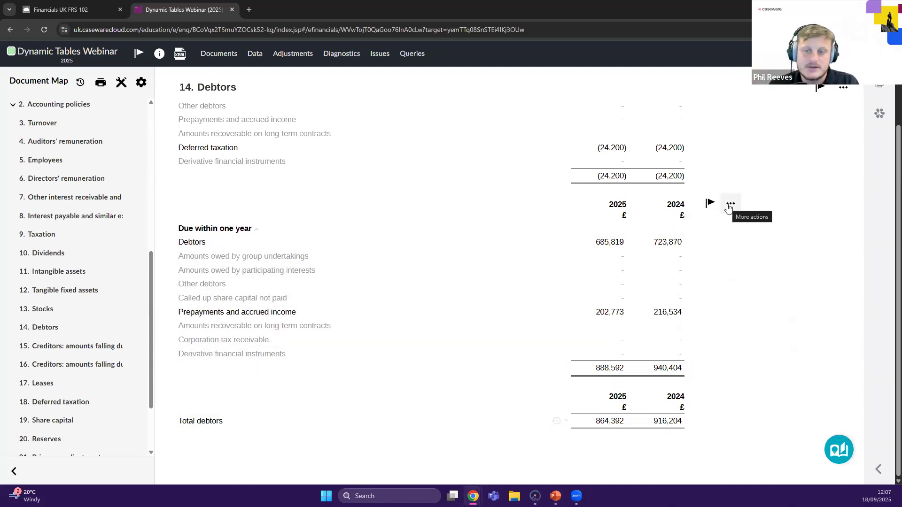
pyautogui.click(729, 205)
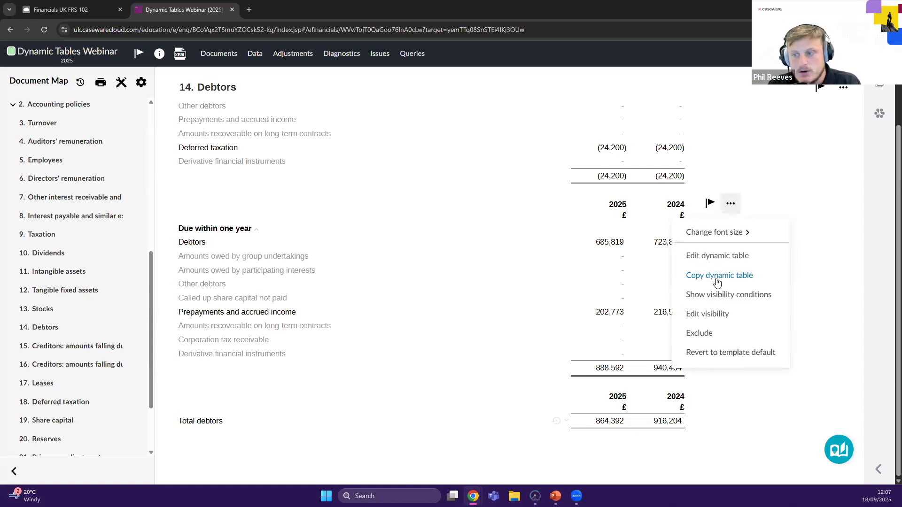
pyautogui.click(709, 282)
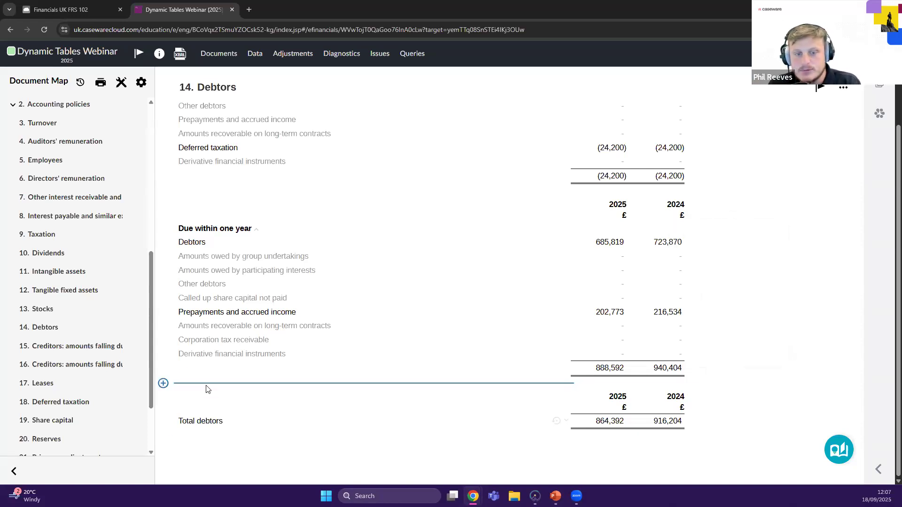
# Paste the copied dynamic table between the Due within one year table and the Total debtors table
pyautogui.click(163, 384)
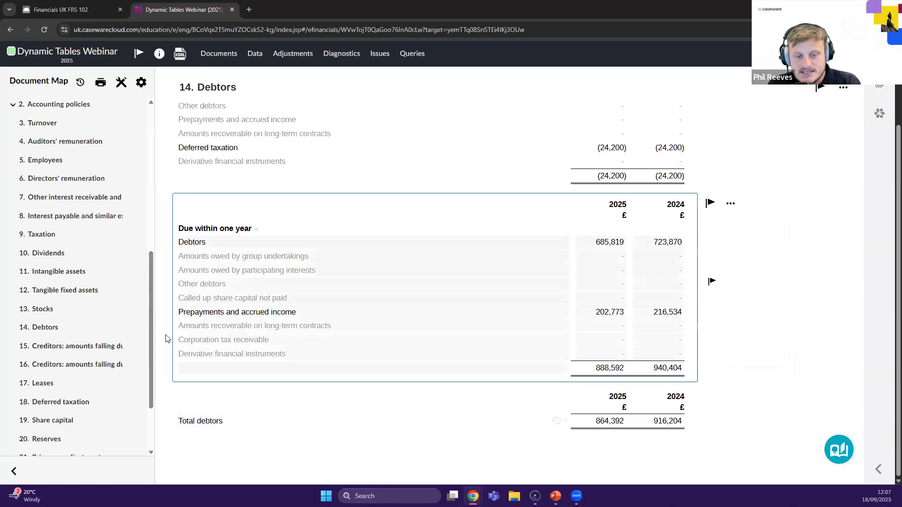
pyautogui.click(163, 383)
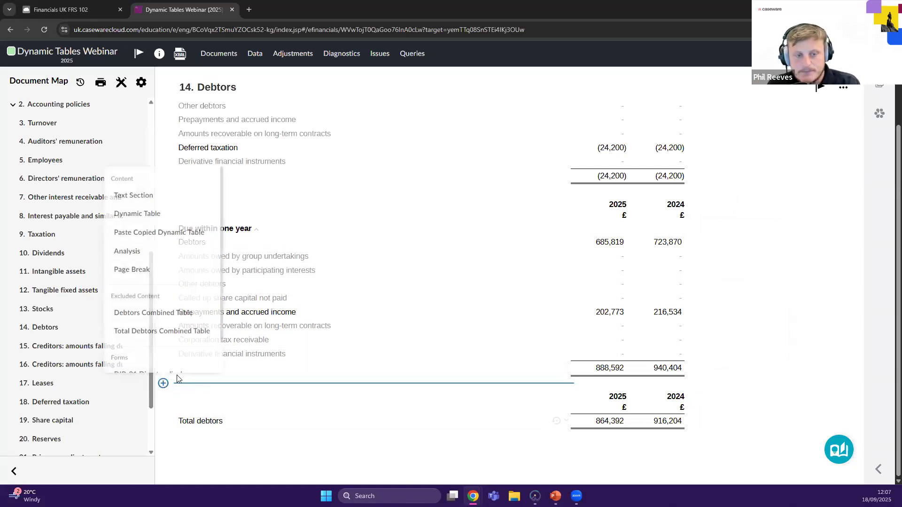
pyautogui.click(141, 232)
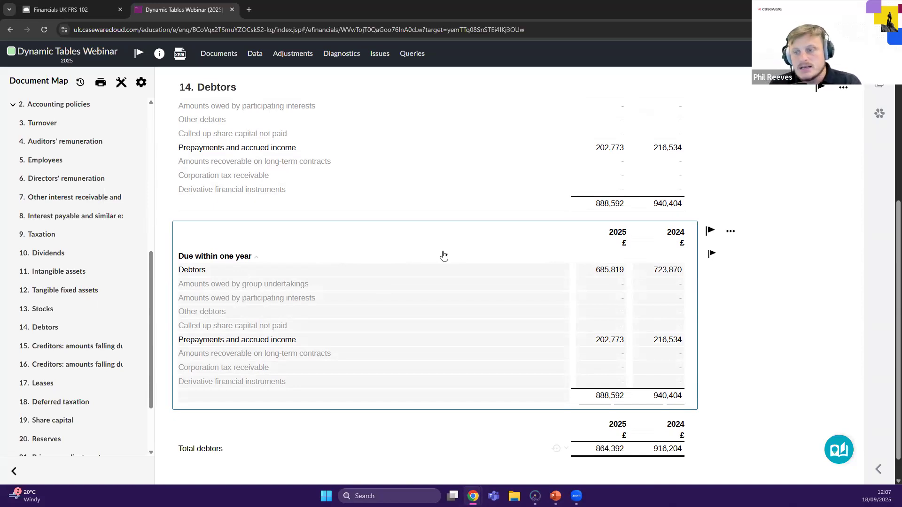
# Compare the actions available for the pasted table with those of the original Due within one year table
pyautogui.scroll(5, 451, 256)
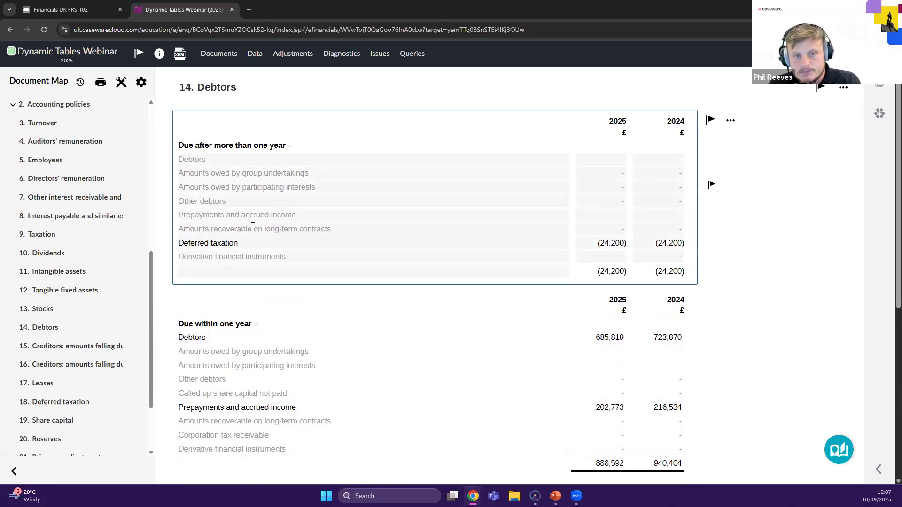
pyautogui.scroll(-5, 263, 288)
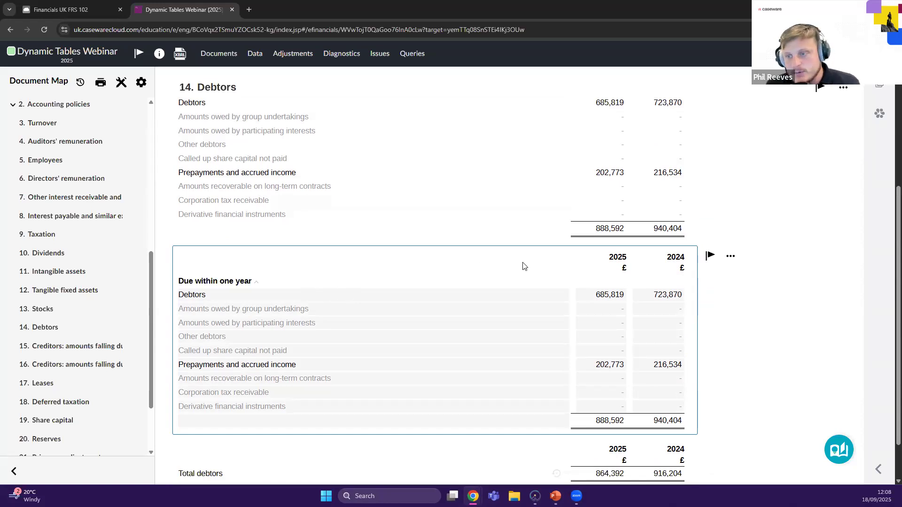
pyautogui.click(730, 256)
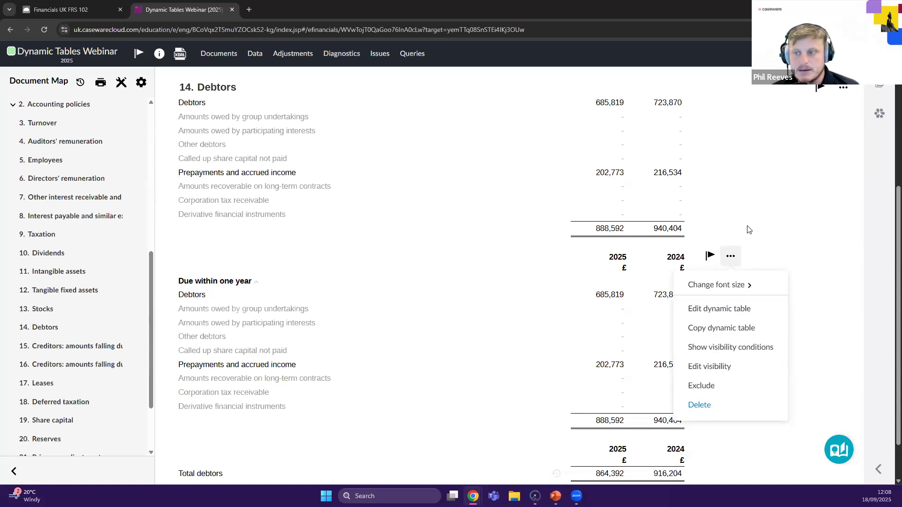
pyautogui.scroll(2, 729, 230)
pyautogui.click(731, 160)
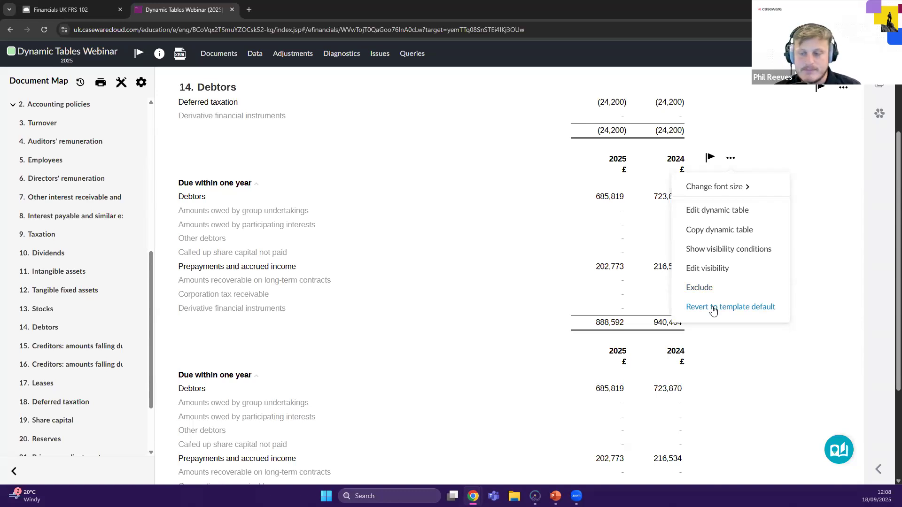
pyautogui.scroll(-2, 729, 307)
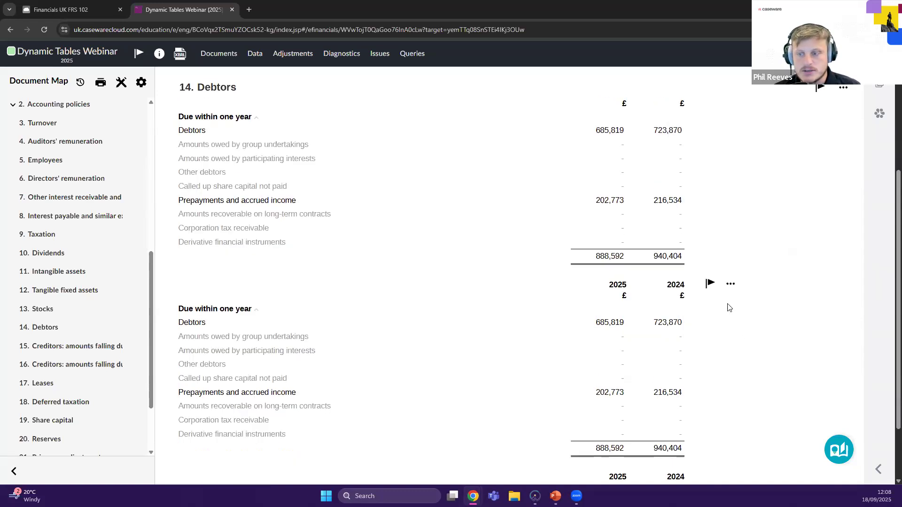
# Open the pasted Due within one year dynamic table for editing
pyautogui.scroll(-1, 728, 307)
pyautogui.click(731, 257)
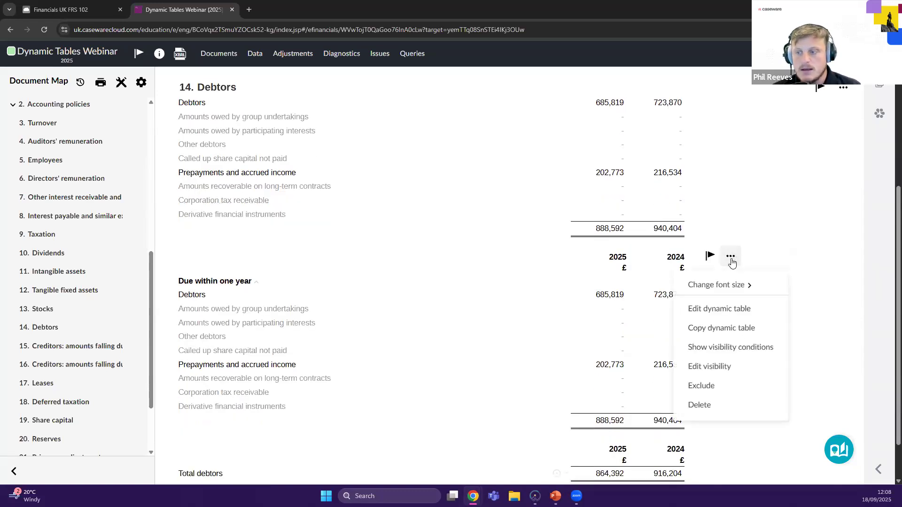
pyautogui.click(716, 310)
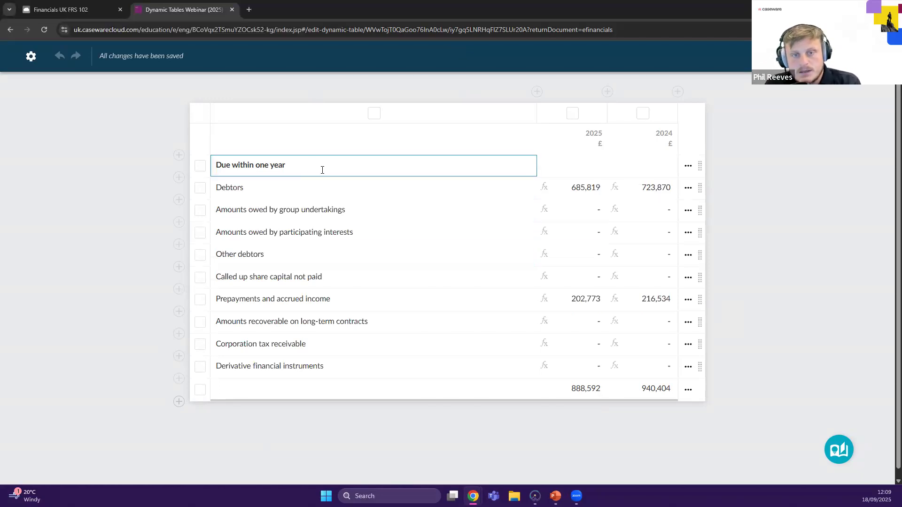
# Rename the Debtors row under Due within one year as "Trade debtors"
pyautogui.click(296, 188)
pyautogui.click(356, 211)
pyautogui.click(338, 255)
pyautogui.click(280, 187)
pyautogui.doubleClick(280, 187)
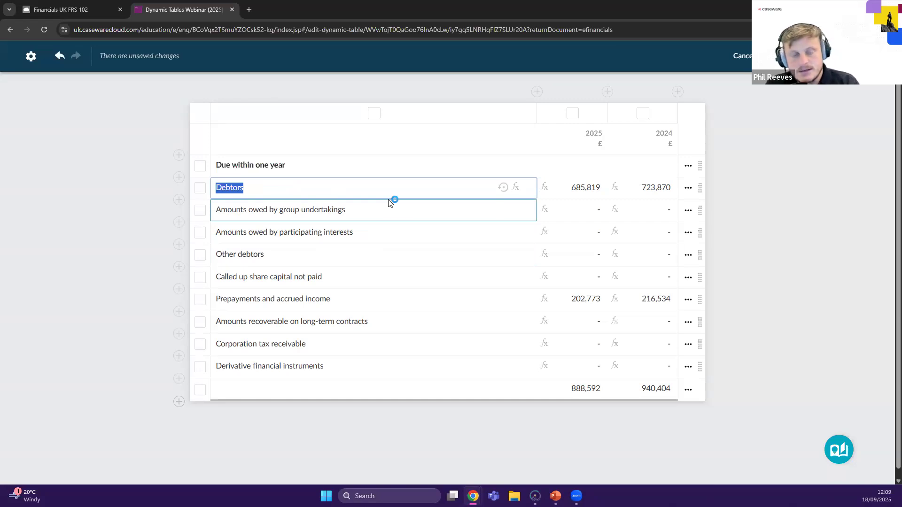
pyautogui.write('Rec')
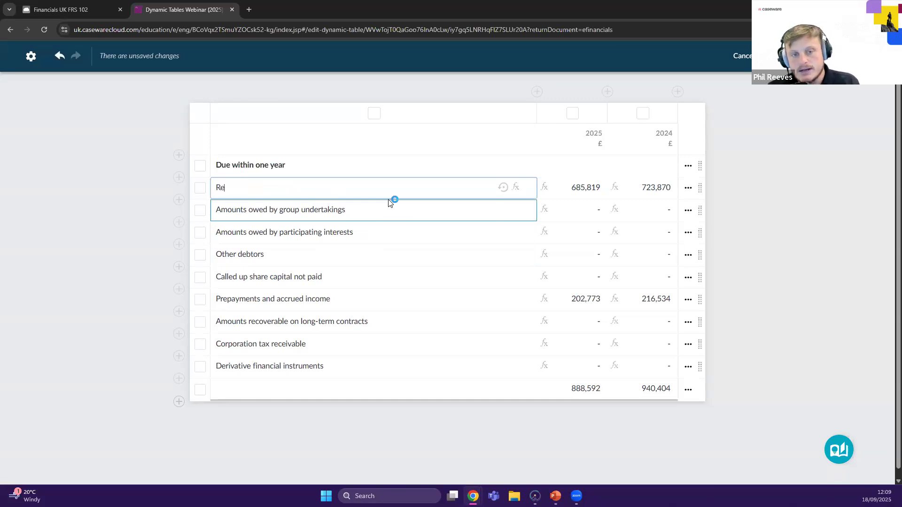
pyautogui.press('BackSpace')
pyautogui.press('BackSpace')
pyautogui.press('BackSpace')
pyautogui.write('D')
pyautogui.press('BackSpace')
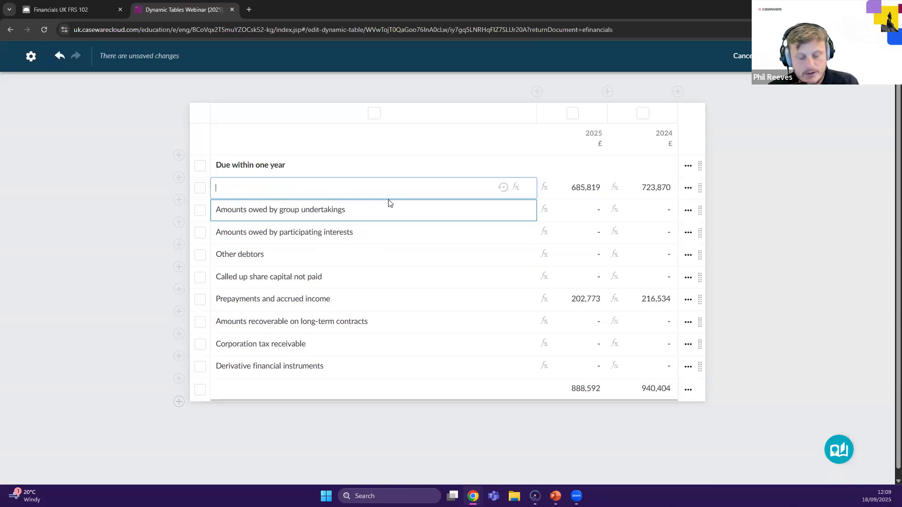
pyautogui.write('Trade Debtors')
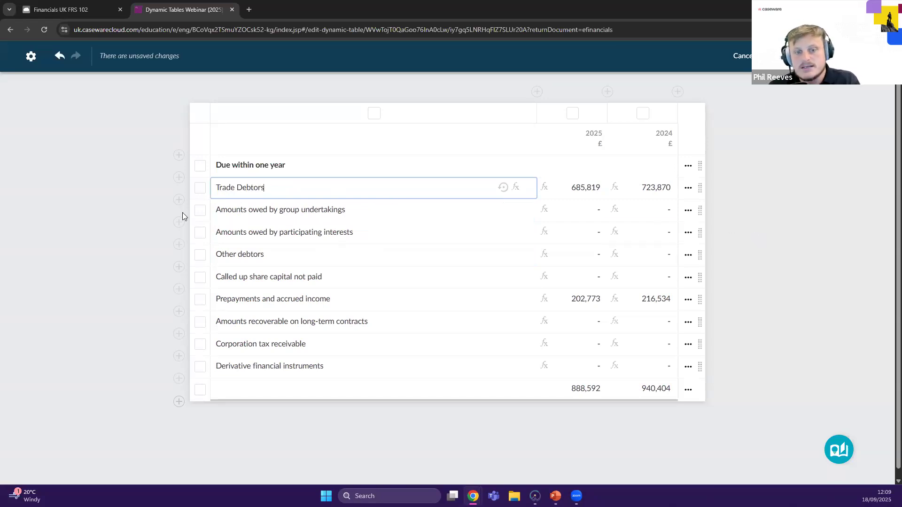
pyautogui.press('BackSpace')
pyautogui.write('d')
pyautogui.click(752, 190)
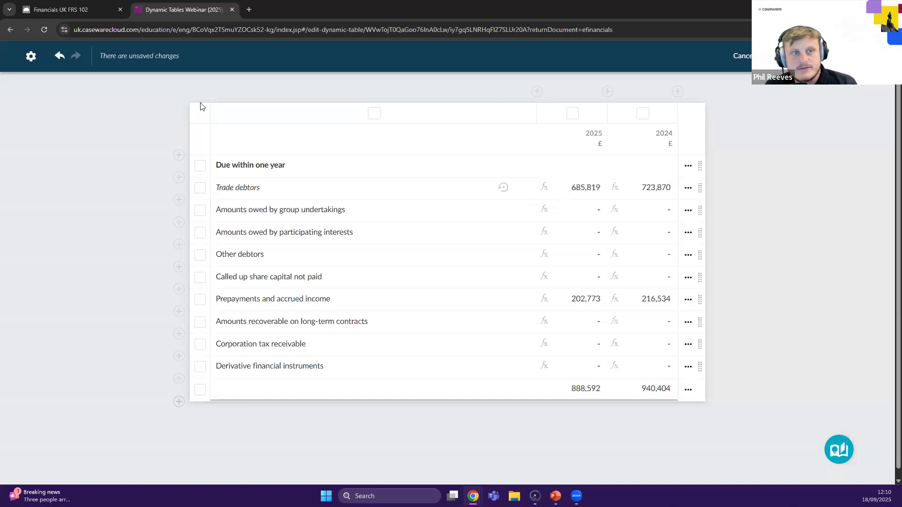
# Enable Show hidden items in the dynamic table's visibility settings
pyautogui.click(30, 56)
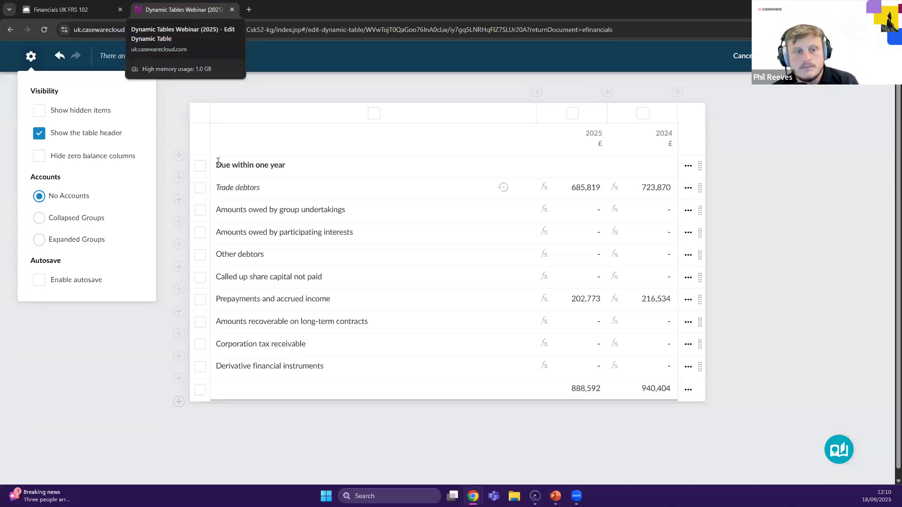
pyautogui.click(31, 57)
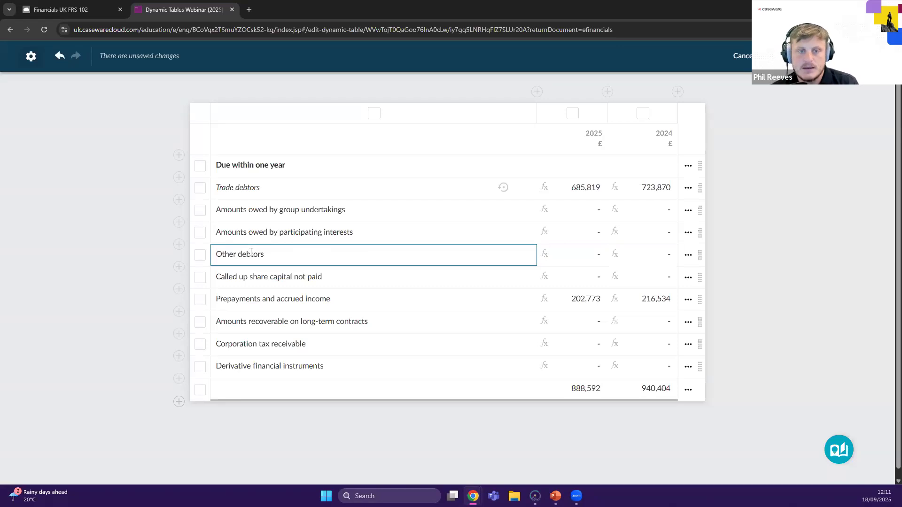
pyautogui.click(29, 58)
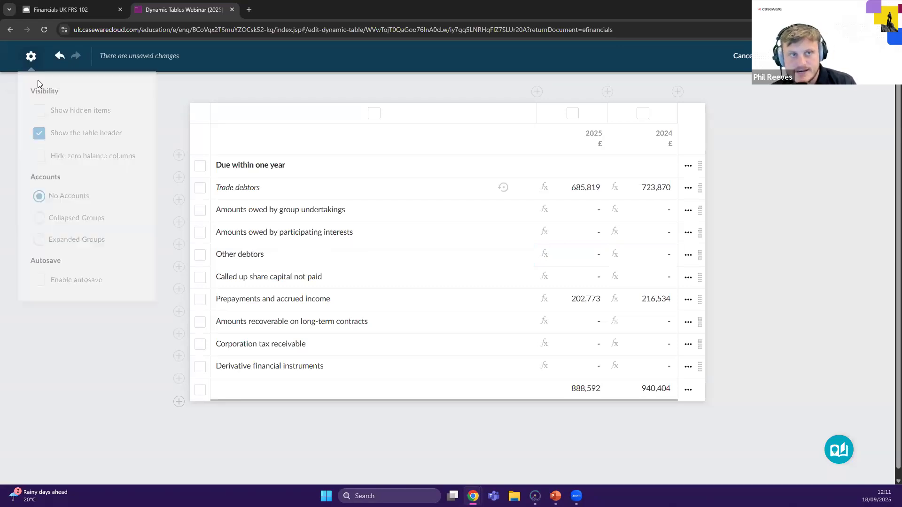
pyautogui.click(40, 114)
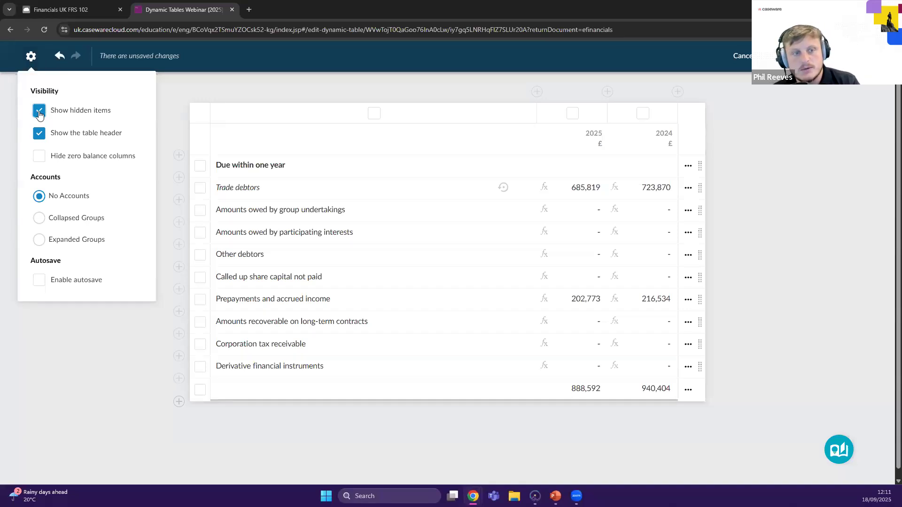
pyautogui.click(31, 57)
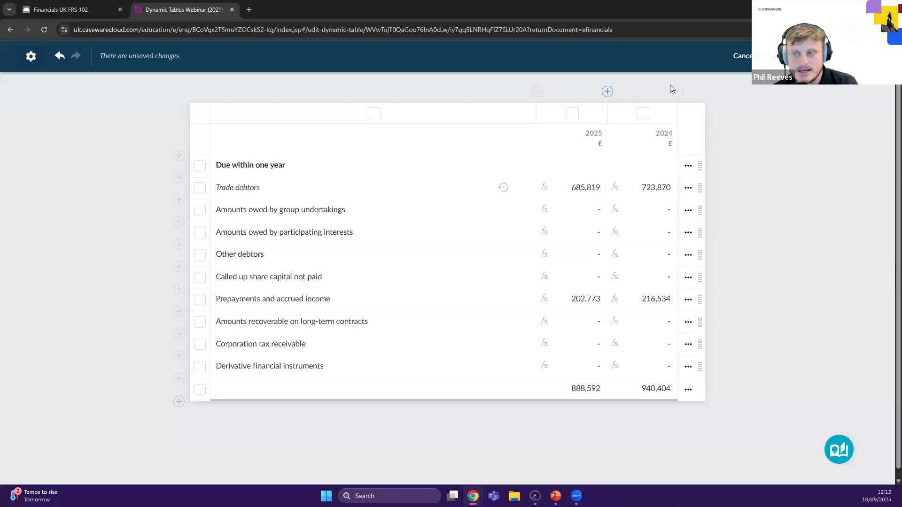
# Insert a column before the 2025 column and set its type to Note reference
pyautogui.click(537, 92)
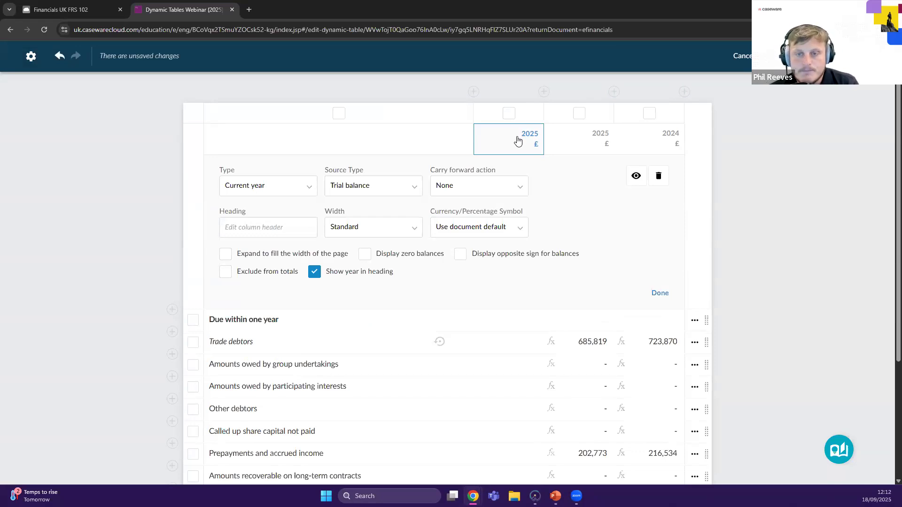
pyautogui.click(269, 187)
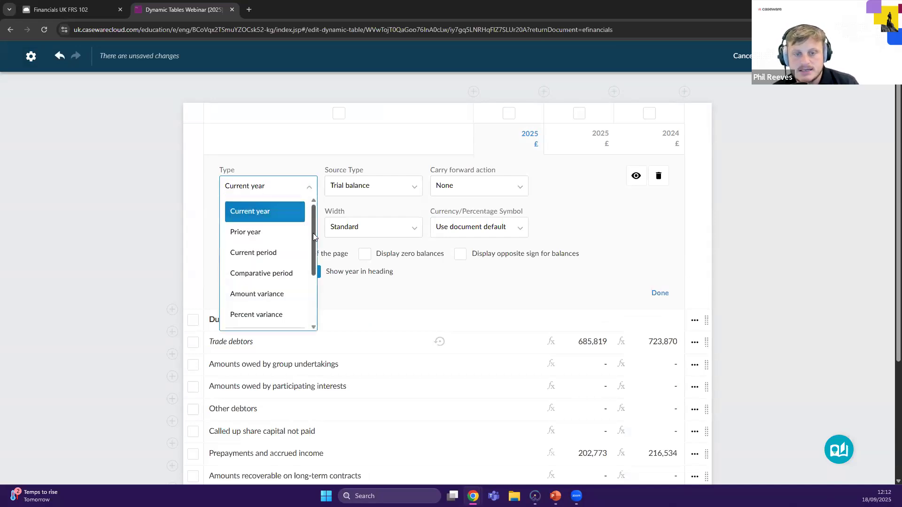
pyautogui.moveTo(313, 233); pyautogui.dragTo(312, 278)
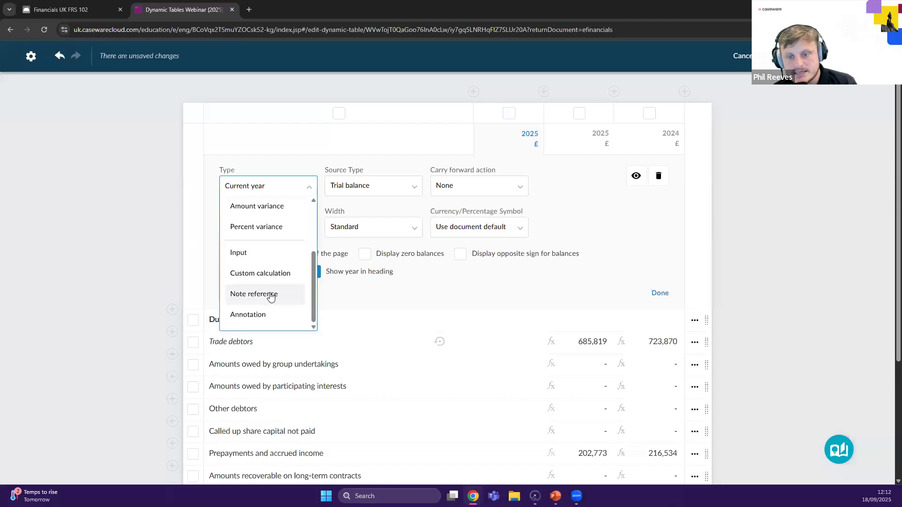
pyautogui.click(270, 294)
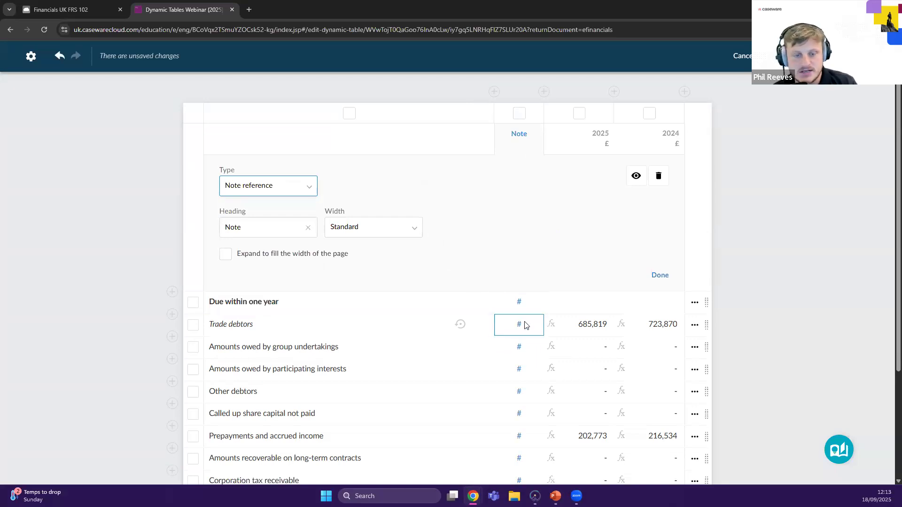
# Try Percent variance as the type of the inserted column
pyautogui.click(310, 189)
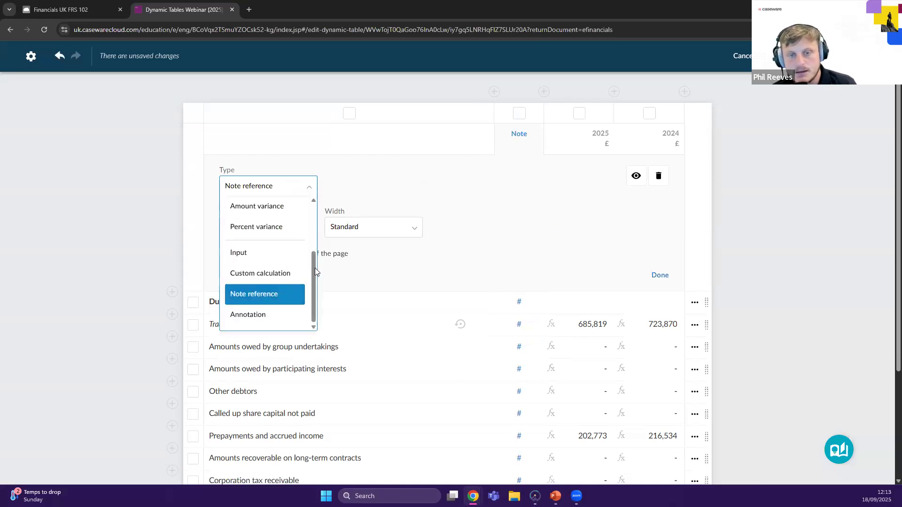
pyautogui.scroll(1, 313, 222)
pyautogui.scroll(2, 311, 222)
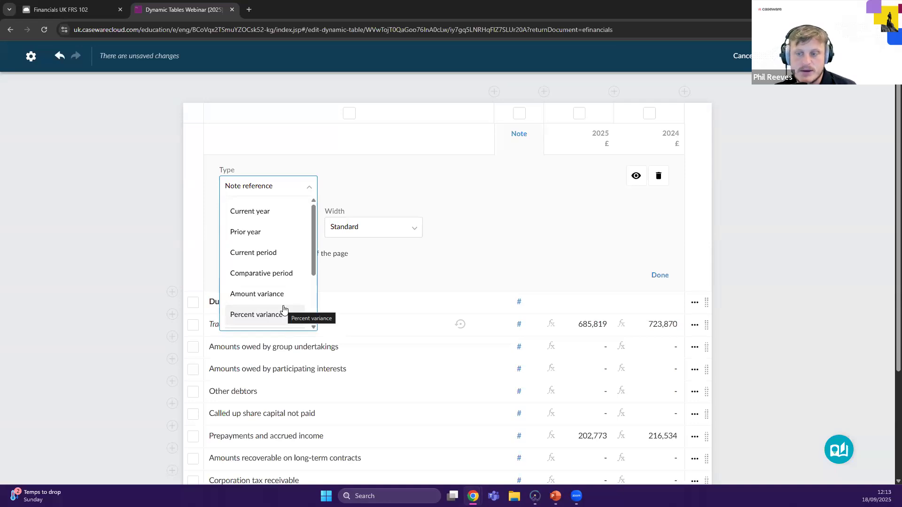
pyautogui.click(284, 311)
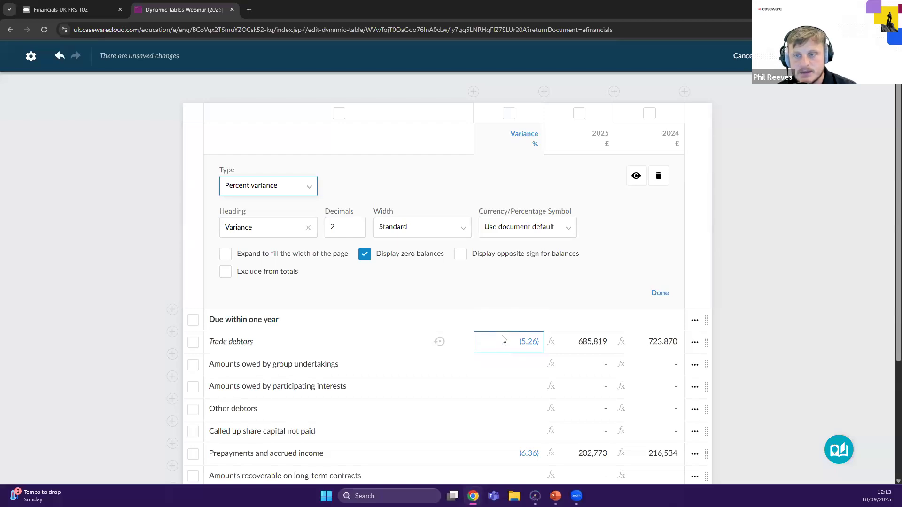
pyautogui.click(284, 188)
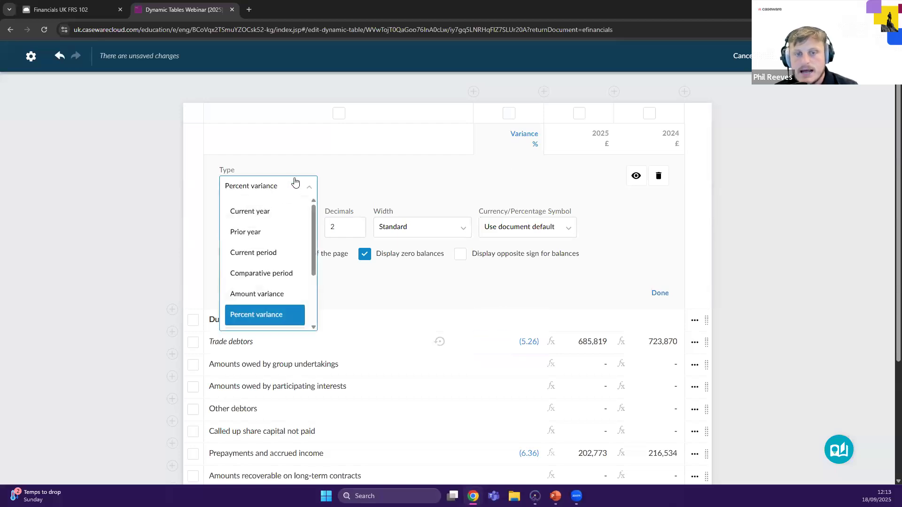
pyautogui.click(294, 188)
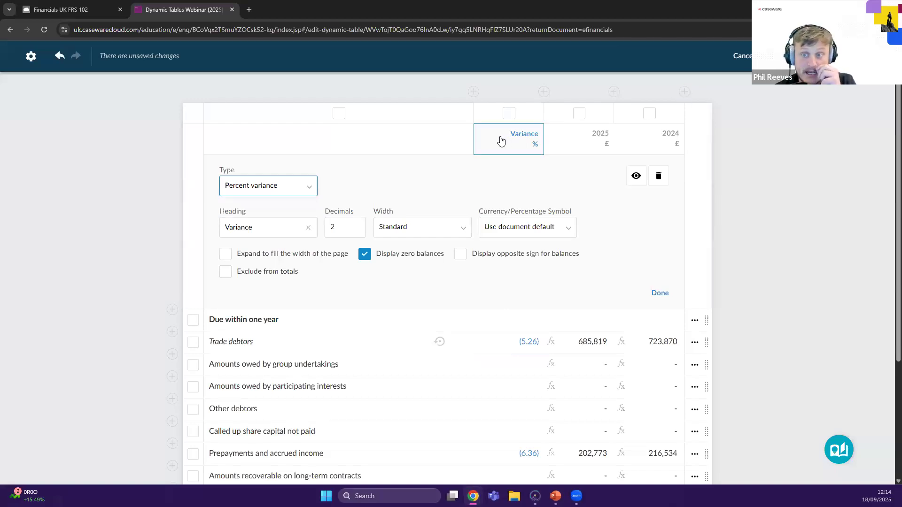
pyautogui.moveTo(506, 139)
pyautogui.mouseDown()
pyautogui.moveTo(646, 137)
pyautogui.moveTo(497, 147)
pyautogui.mouseUp()
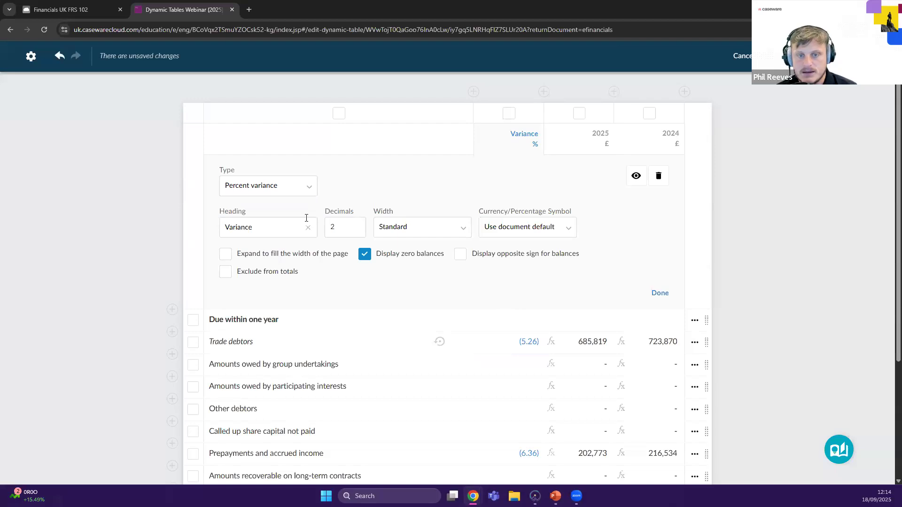
# Set the inserted column's type back to Note reference and check its visibility options
pyautogui.click(298, 185)
pyautogui.click(250, 295)
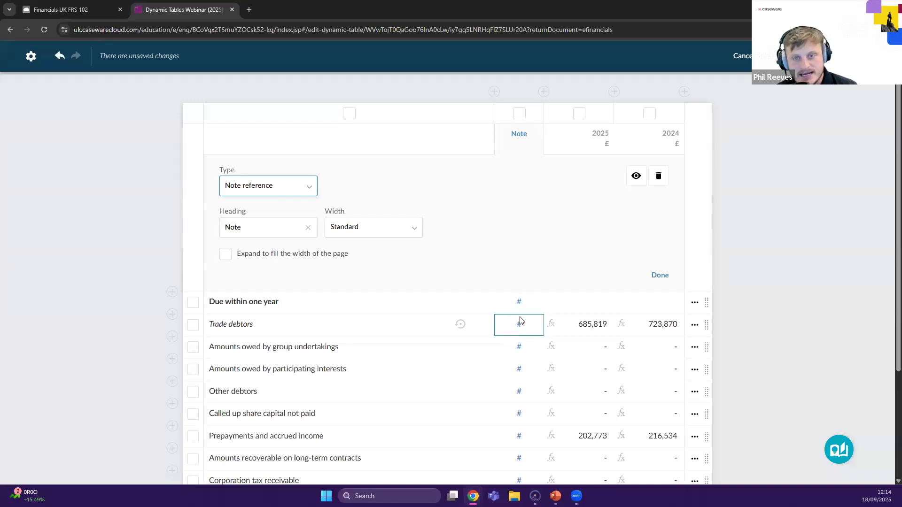
pyautogui.click(636, 177)
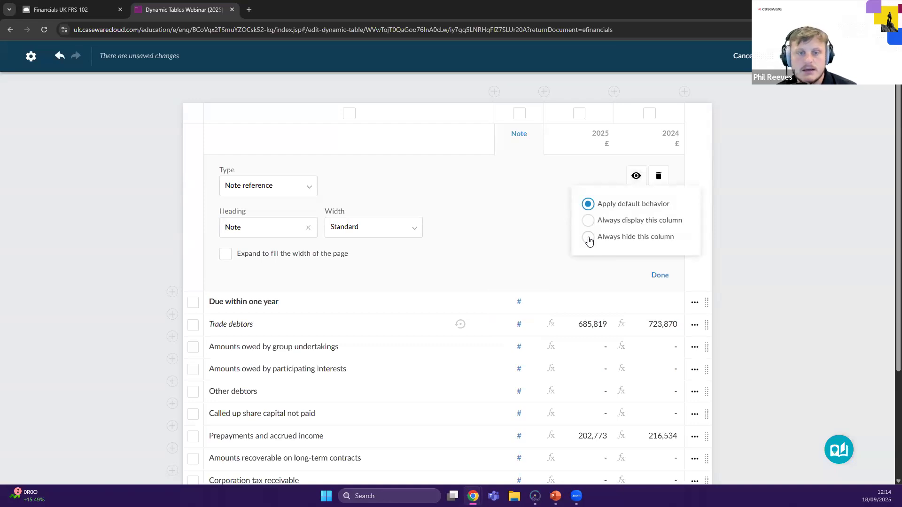
pyautogui.click(517, 228)
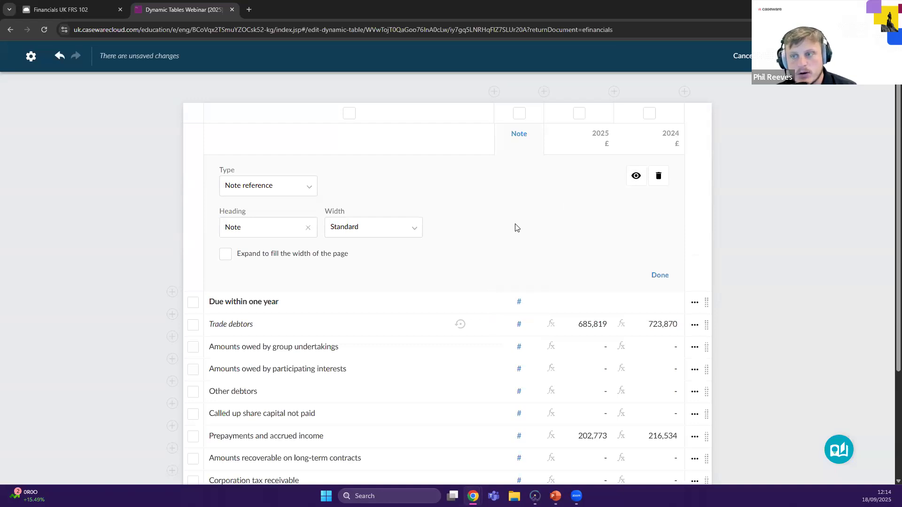
# Give the 2025 column the heading "Year ended" and clear that heading again
pyautogui.click(649, 138)
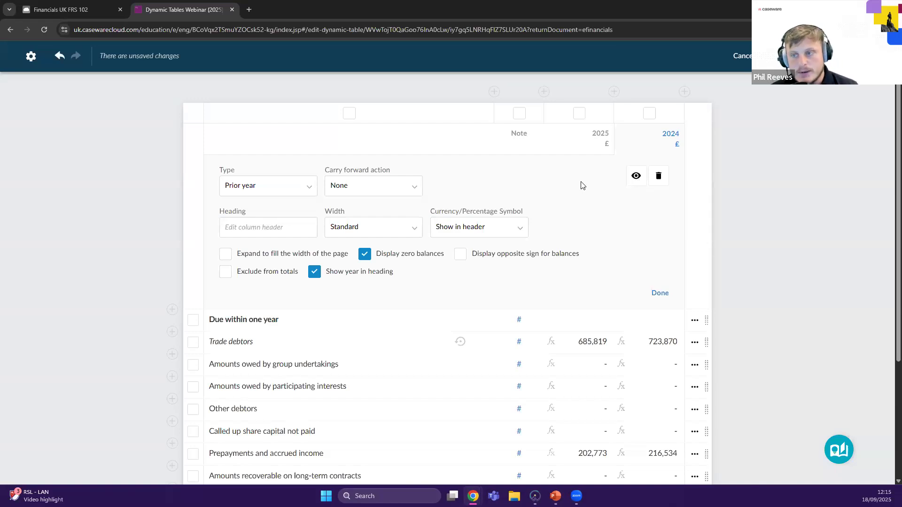
pyautogui.click(578, 153)
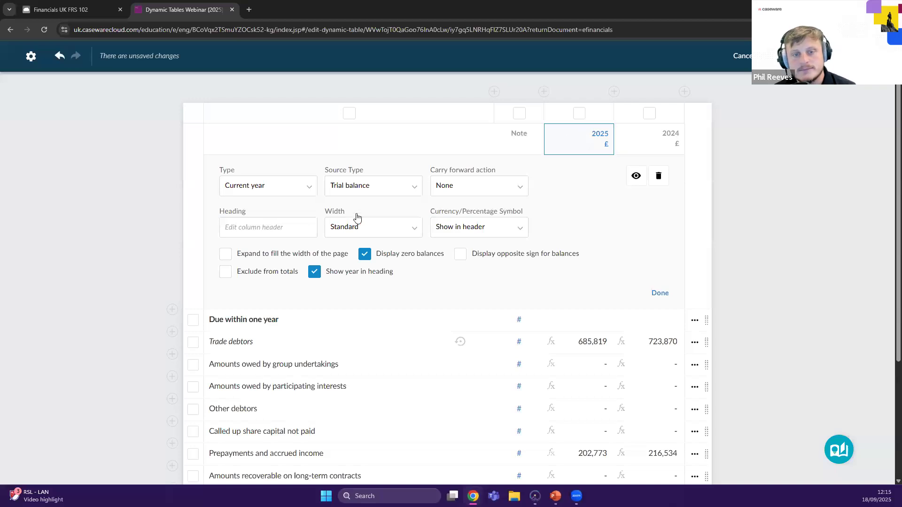
pyautogui.click(254, 227)
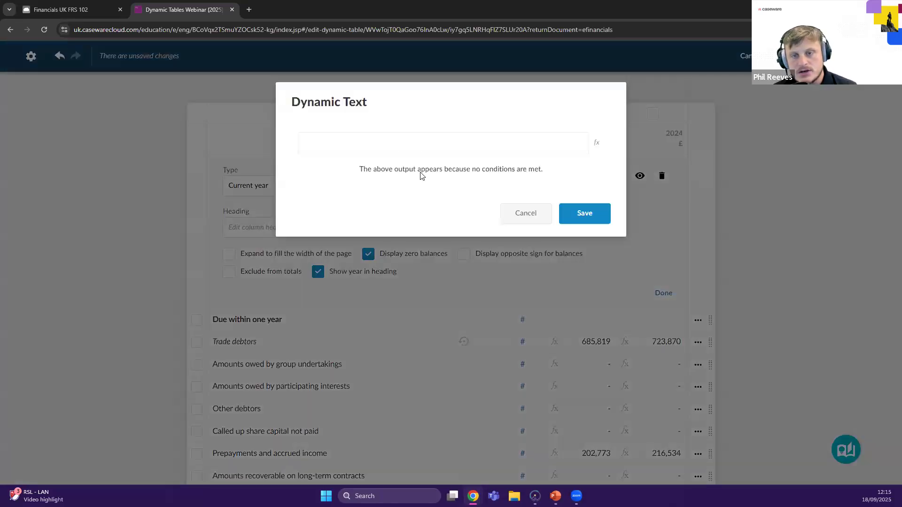
pyautogui.write('Yeare dn')
pyautogui.press('BackSpace')
pyautogui.press('BackSpace')
pyautogui.press('BackSpace')
pyautogui.press('BackSpace')
pyautogui.write('ended')
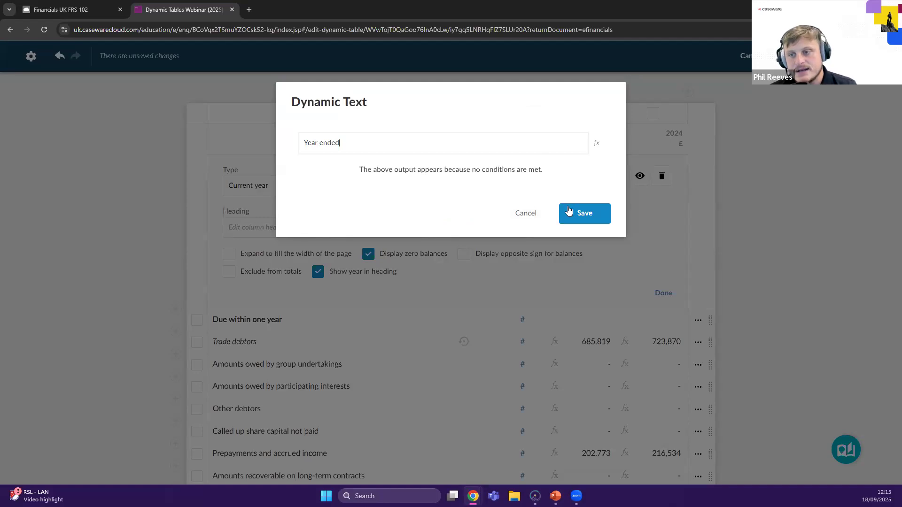
pyautogui.click(569, 211)
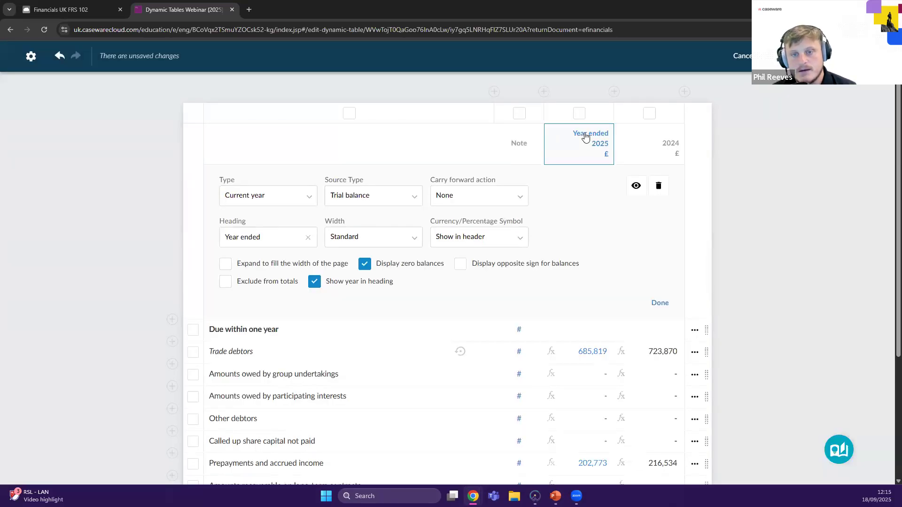
pyautogui.click(310, 240)
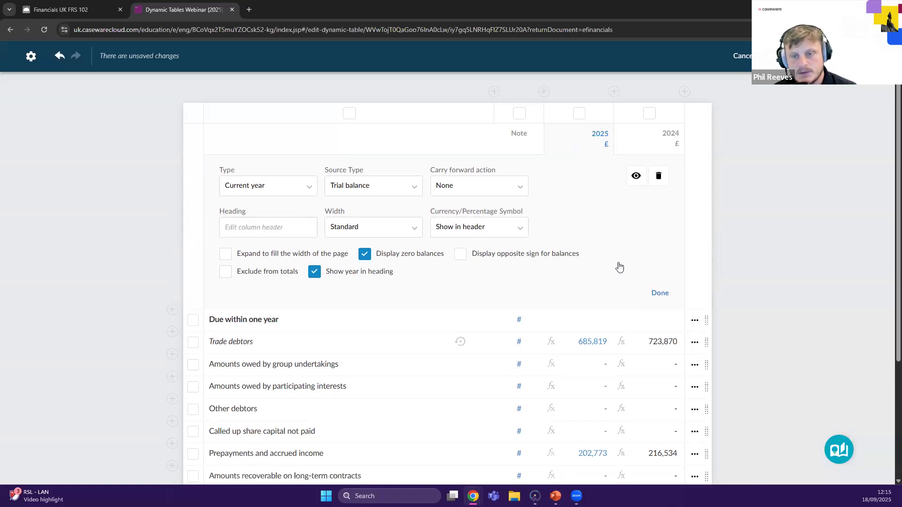
# Try an extra current year column with Display zero balances enabled between Note and 2025, and delete it
pyautogui.click(510, 150)
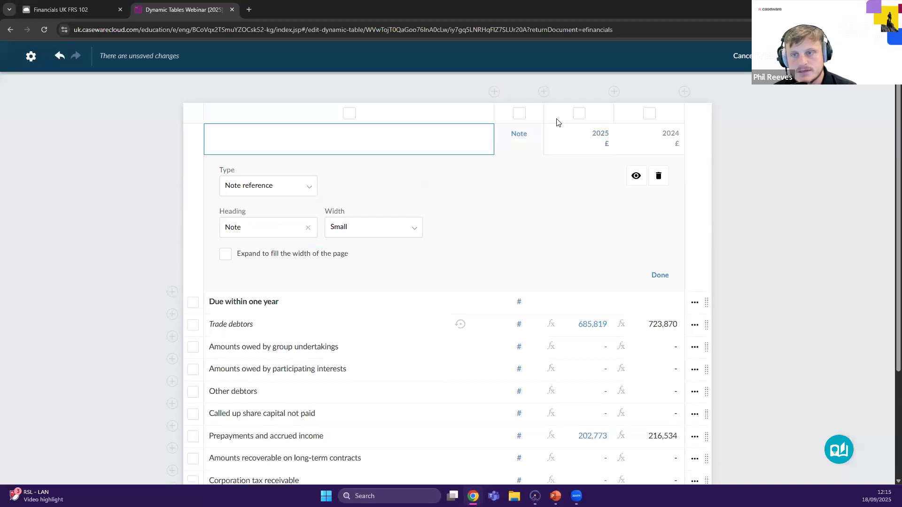
pyautogui.click(571, 141)
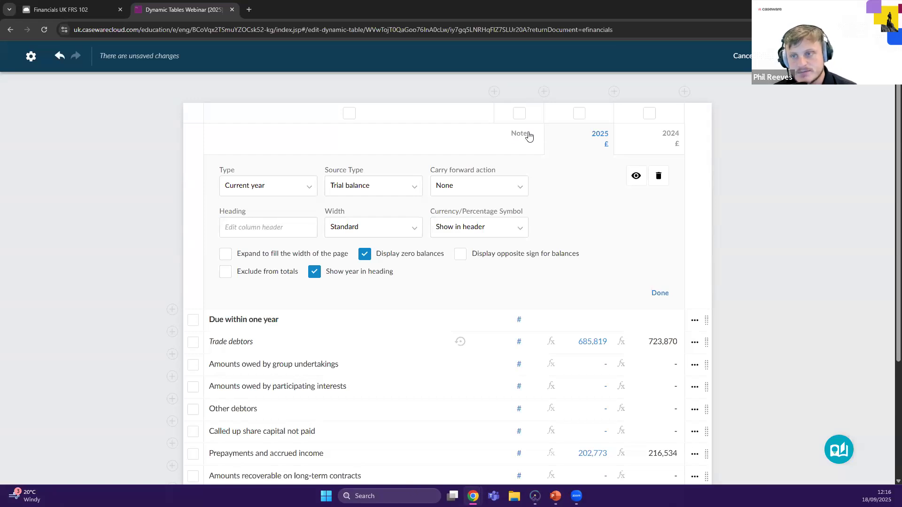
pyautogui.click(544, 92)
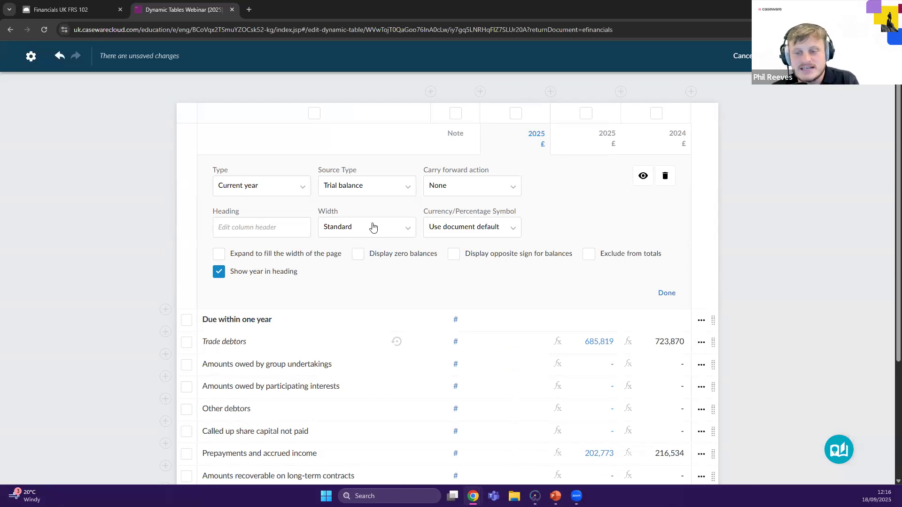
pyautogui.click(508, 342)
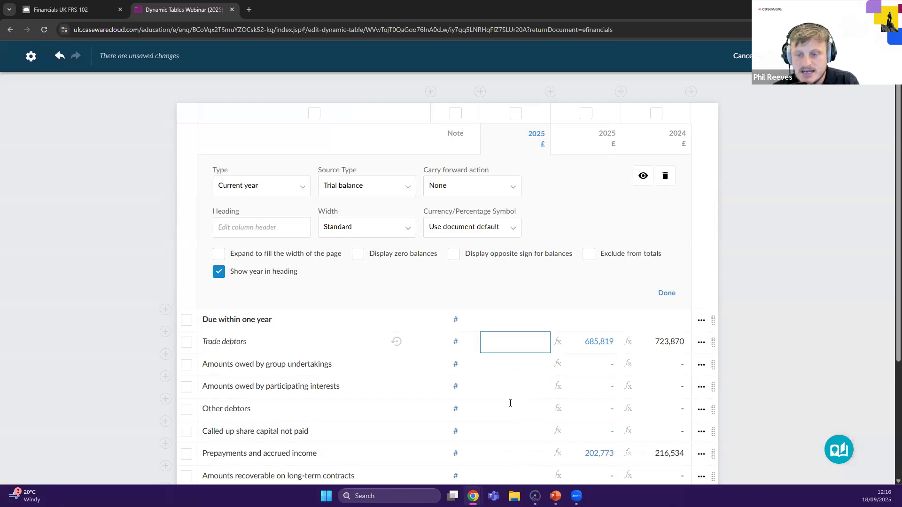
pyautogui.click(359, 256)
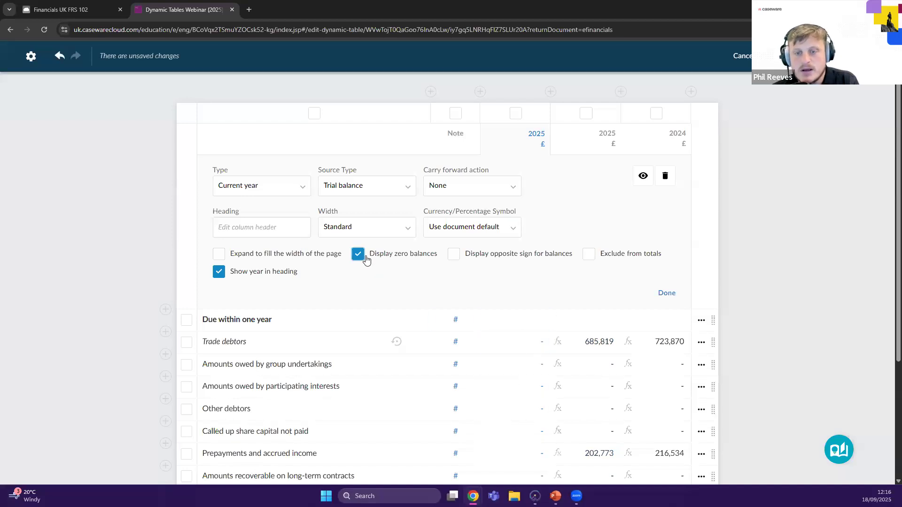
pyautogui.click(665, 176)
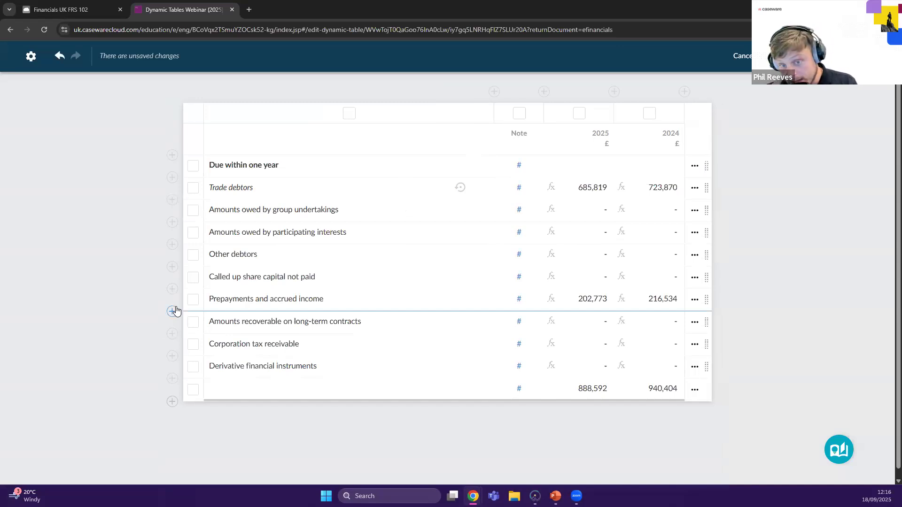
# Shorten the "Prepayments and accrued income" row label to "Prepayments"
pyautogui.click(282, 295)
pyautogui.moveTo(324, 301); pyautogui.dragTo(254, 301)
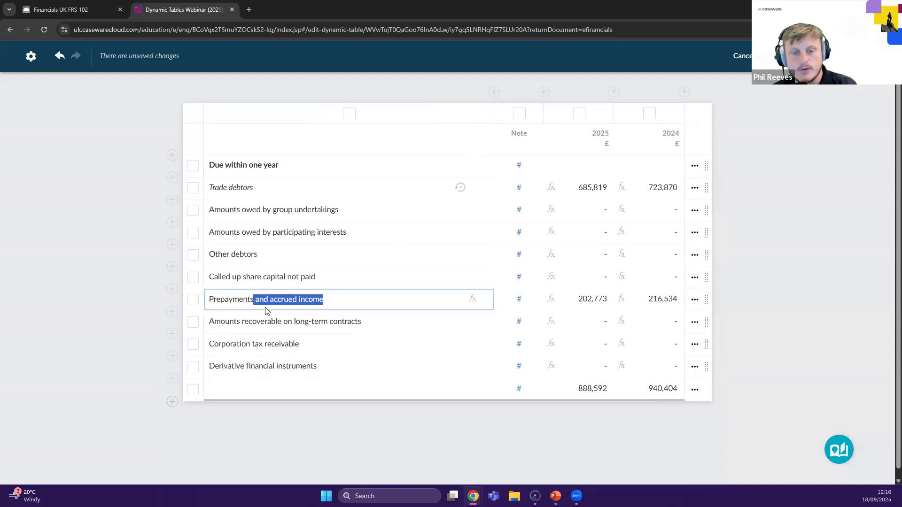
pyautogui.press('BackSpace')
pyautogui.click(126, 296)
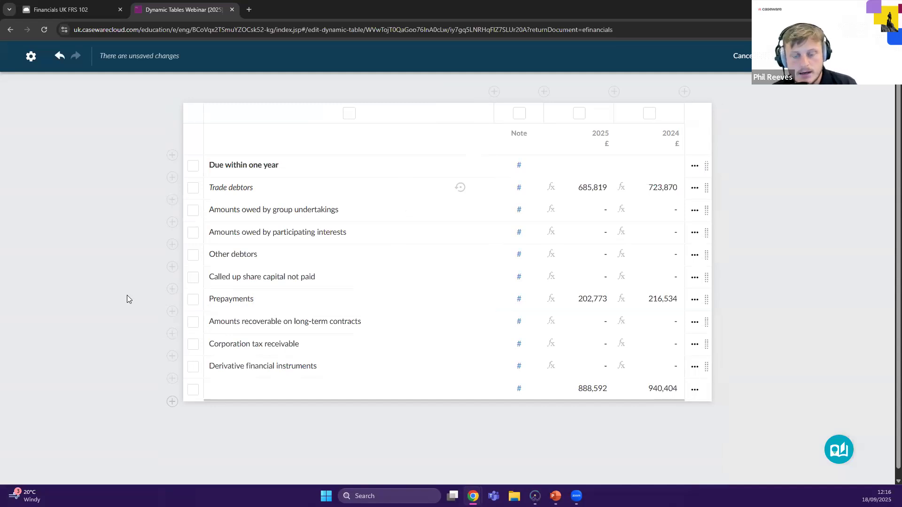
# Insert an input row below Prepayments and label it "Accrued income"
pyautogui.click(173, 312)
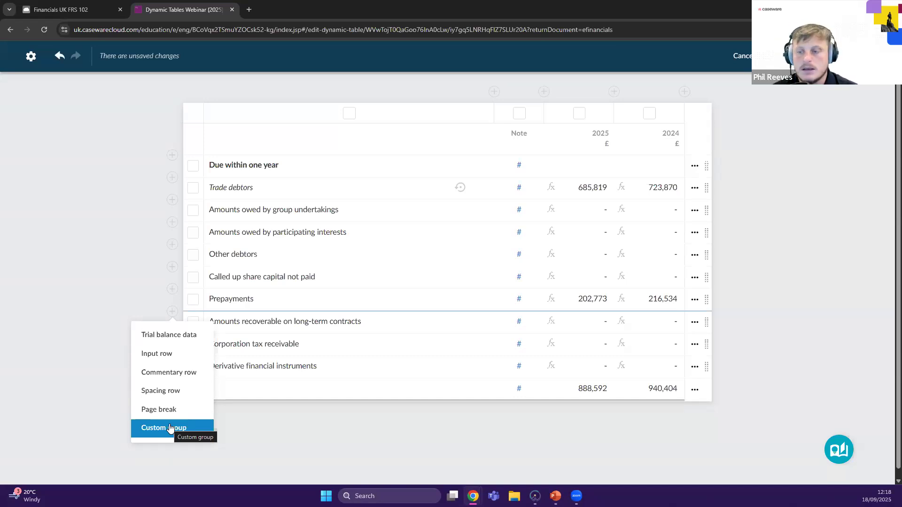
pyautogui.click(171, 356)
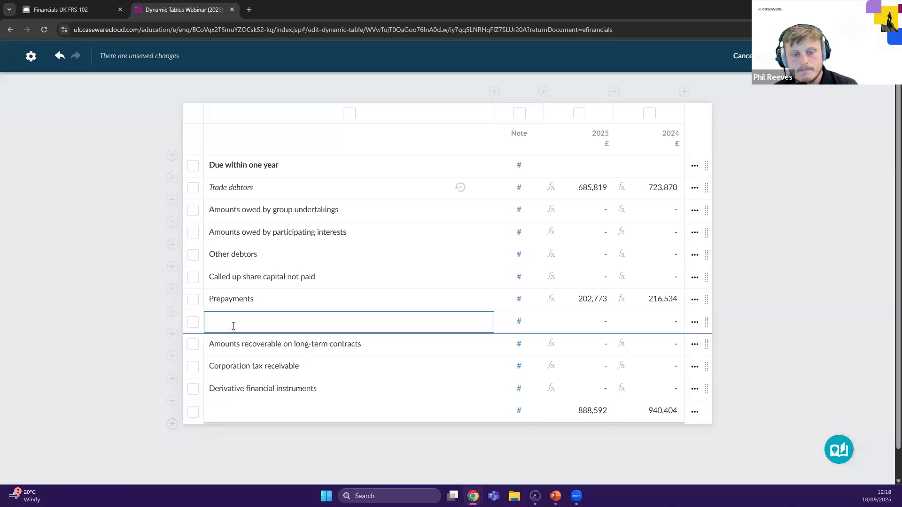
pyautogui.click(229, 322)
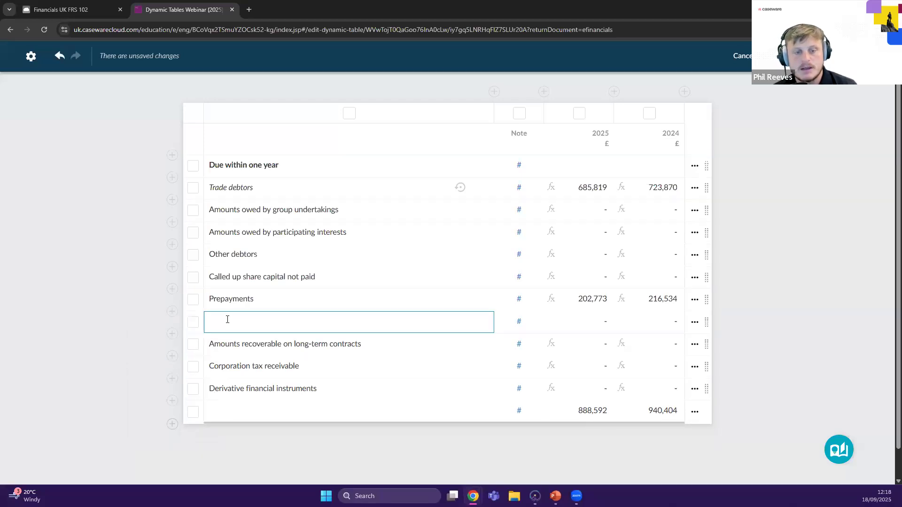
pyautogui.click(244, 327)
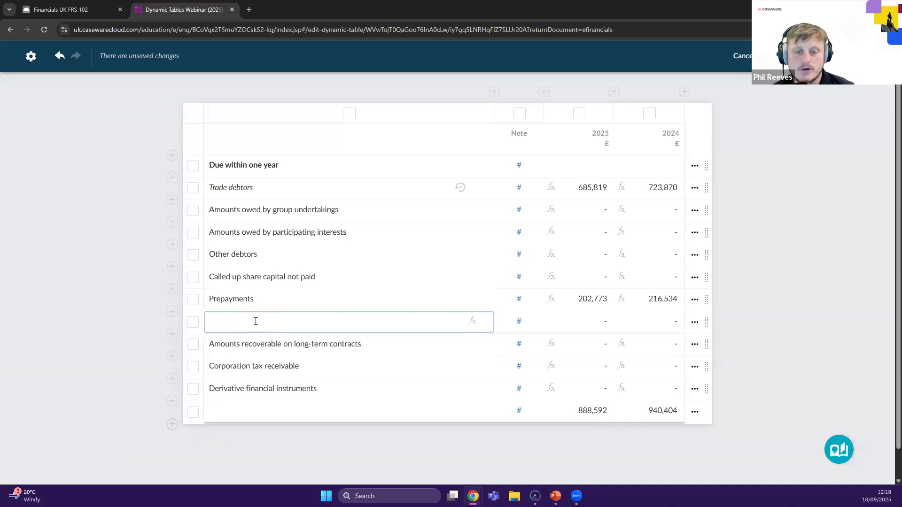
pyautogui.write('Accrued income')
pyautogui.click(150, 322)
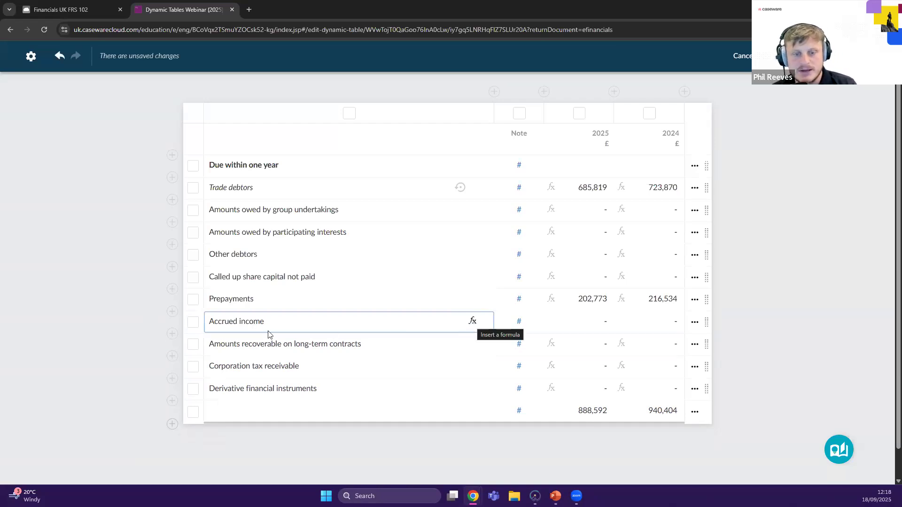
pyautogui.click(126, 323)
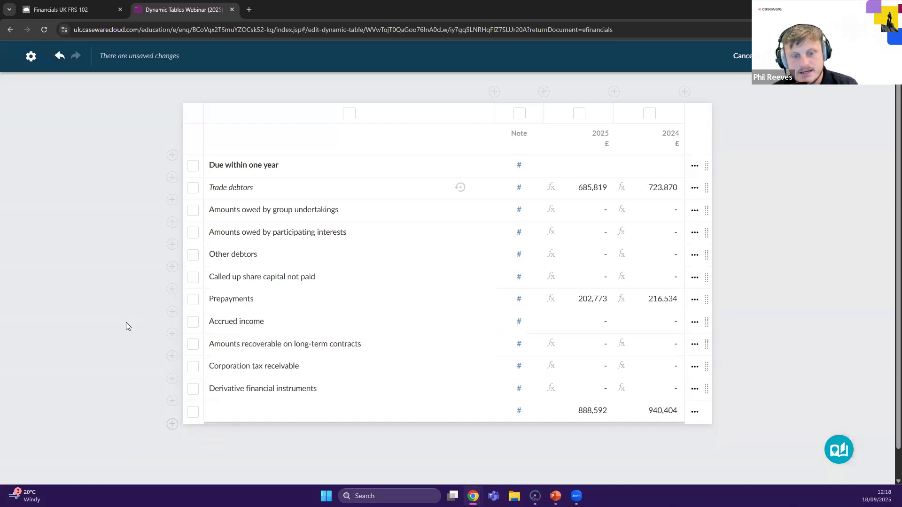
# Open the calculation for the 2025 amount in the Accrued income row
pyautogui.click(324, 324)
pyautogui.click(566, 325)
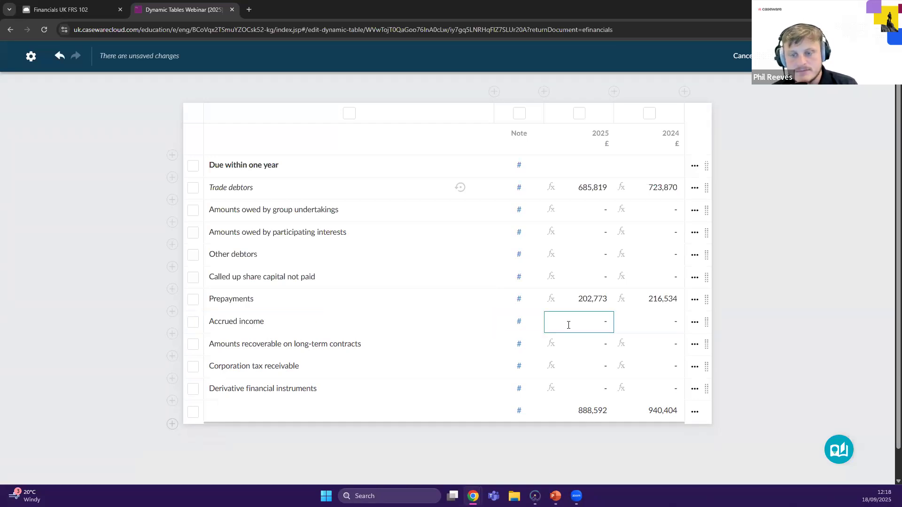
pyautogui.click(580, 322)
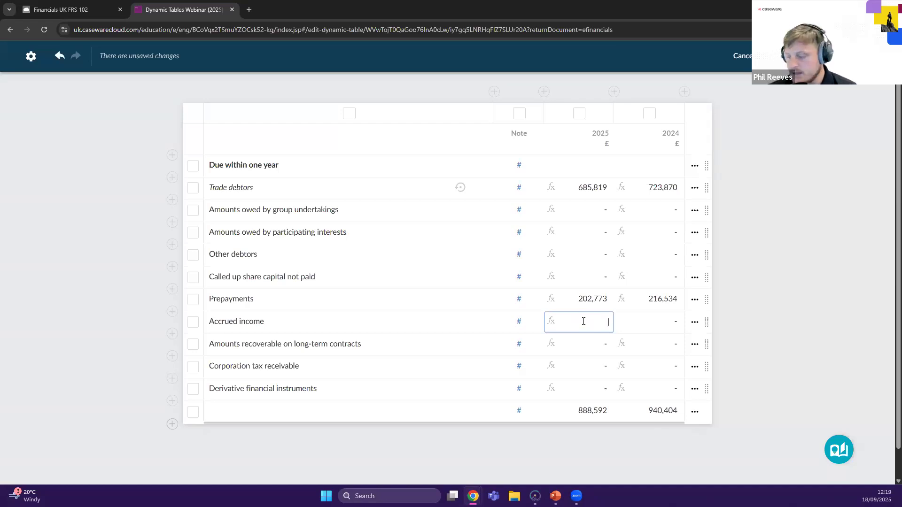
pyautogui.click(552, 322)
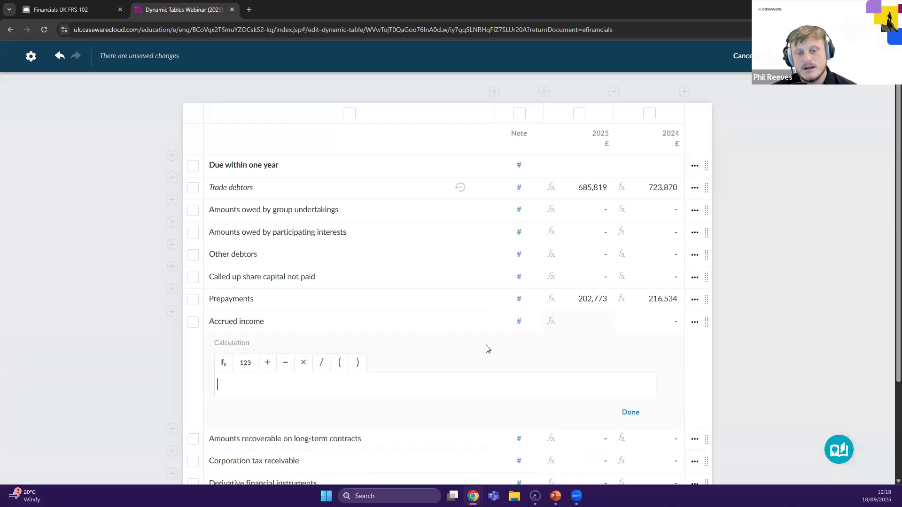
pyautogui.scroll(-1, 484, 347)
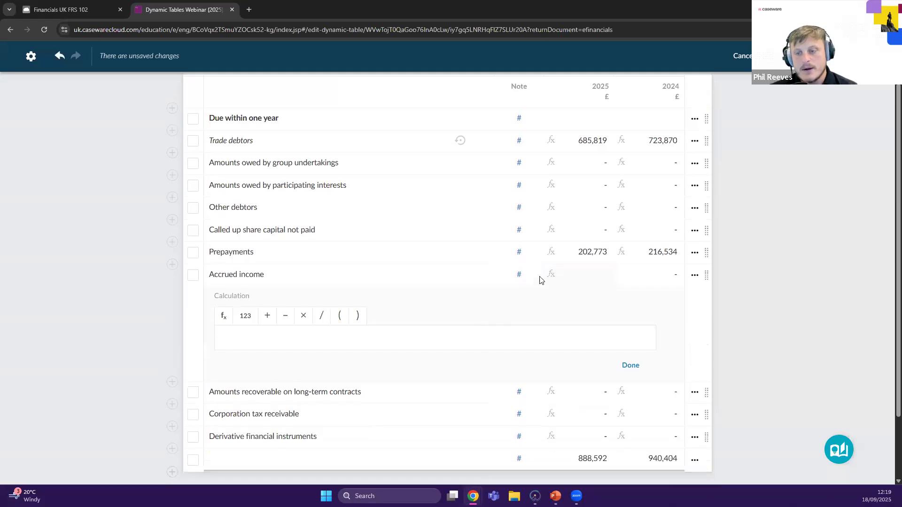
# Try a fixed number in the Accrued income calculation and remove it again
pyautogui.click(245, 316)
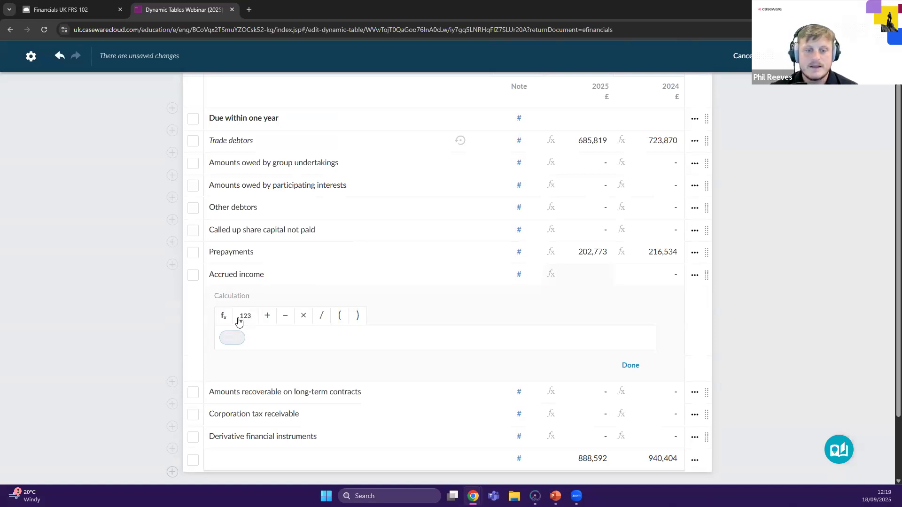
pyautogui.click(259, 342)
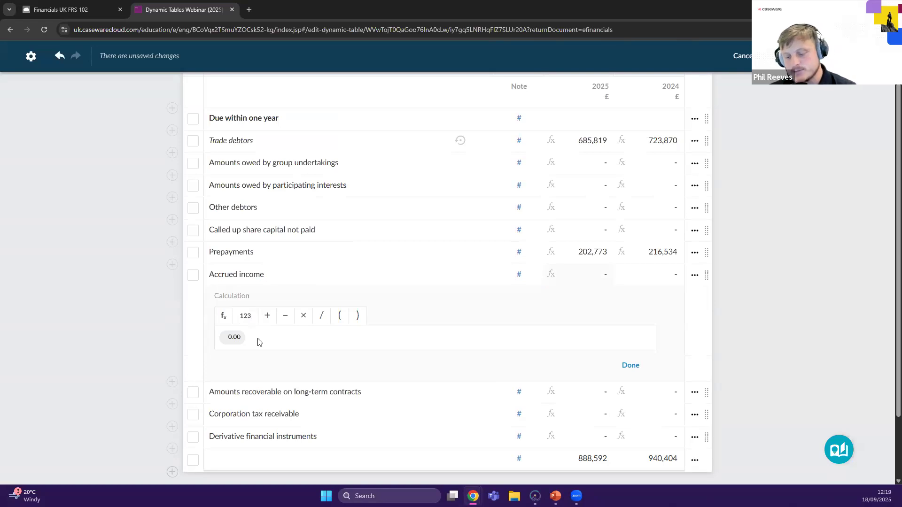
pyautogui.press('BackSpace')
pyautogui.click(245, 316)
pyautogui.click(274, 338)
pyautogui.press('BackSpace')
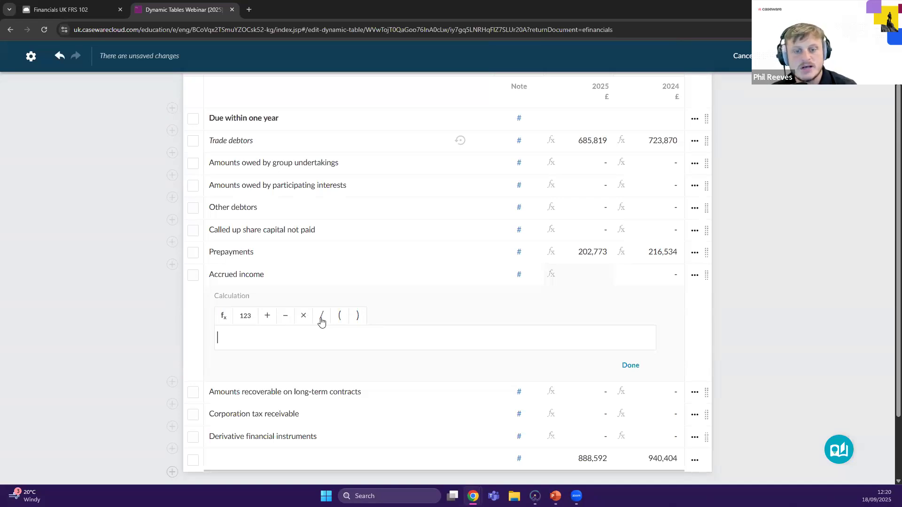
# Start a trial balance data link for the calculation, try Trial balance as its source and return it to Current document
pyautogui.click(224, 319)
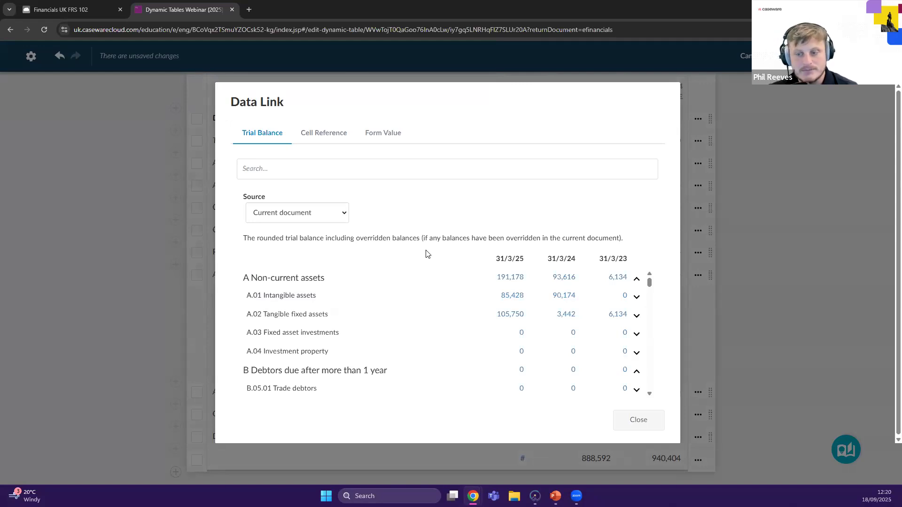
pyautogui.moveTo(241, 198); pyautogui.dragTo(285, 195)
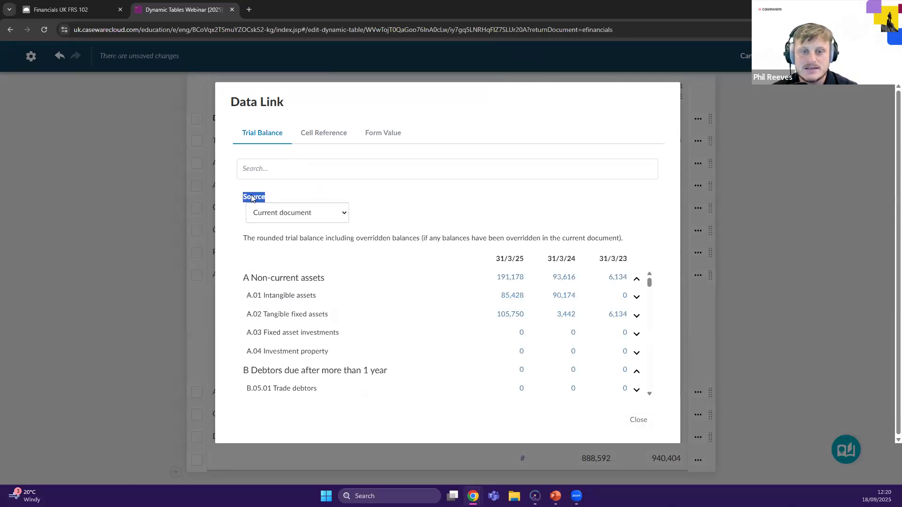
pyautogui.click(261, 168)
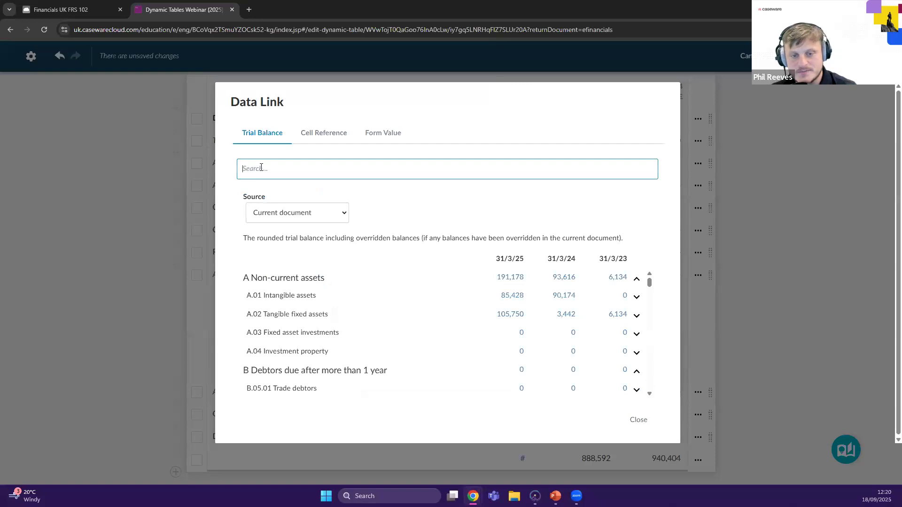
pyautogui.click(296, 213)
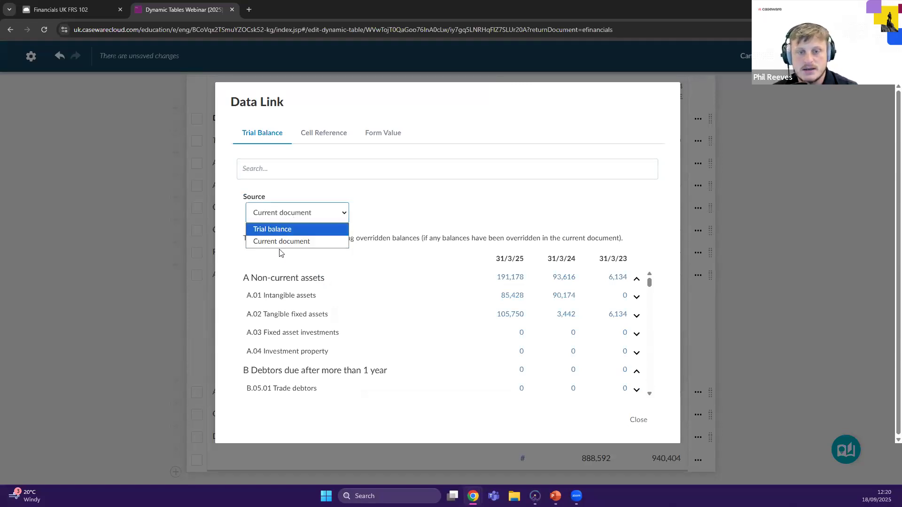
pyautogui.click(281, 242)
pyautogui.click(322, 216)
pyautogui.click(301, 229)
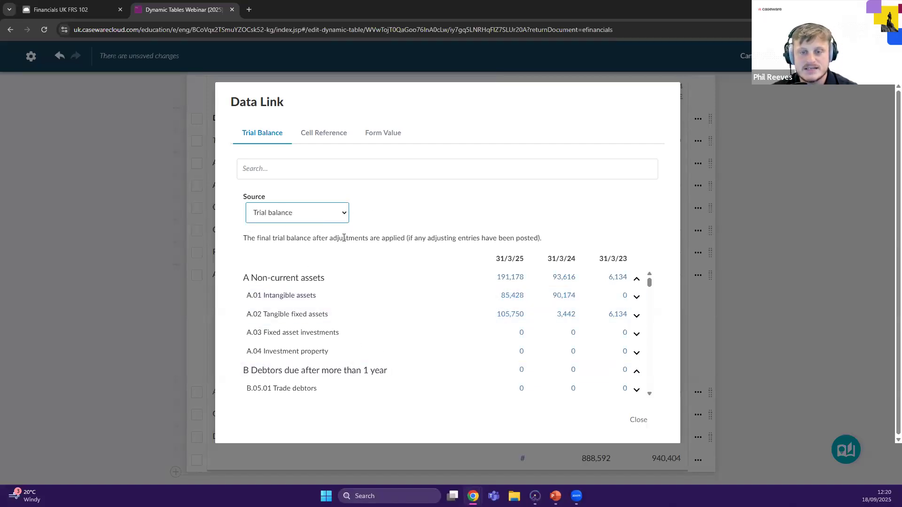
pyautogui.click(297, 216)
pyautogui.click(322, 240)
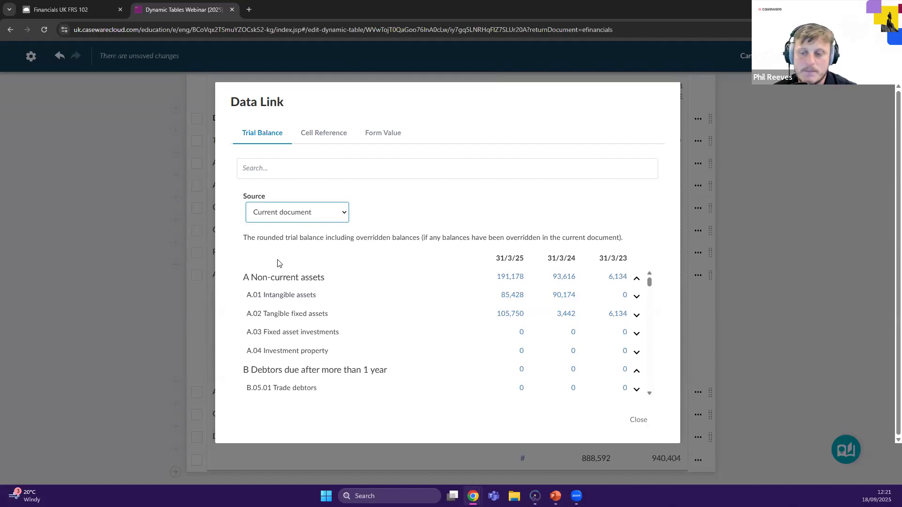
# Link the 2025 Accrued income amount to the 31/3/25 balance of C.05.05.01.00.02 Accrued income, under Debtors due within 1 year
pyautogui.scroll(-6, 417, 301)
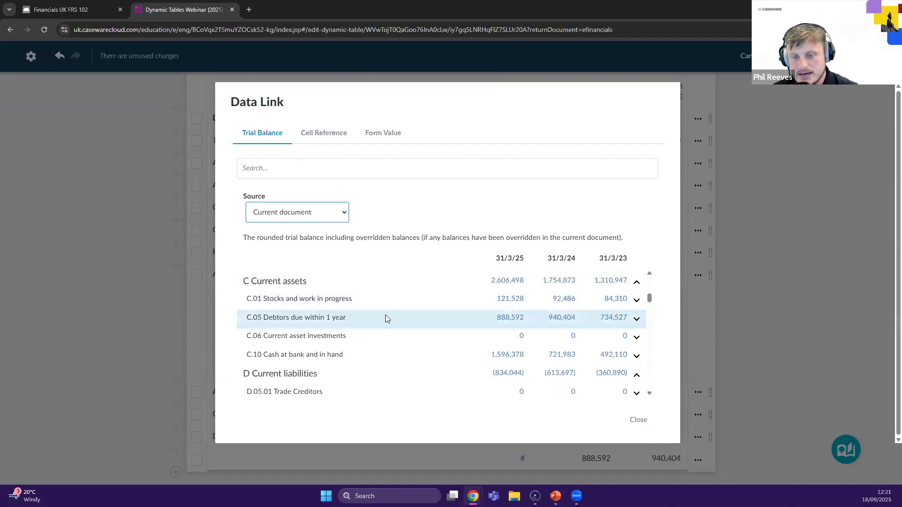
pyautogui.click(636, 319)
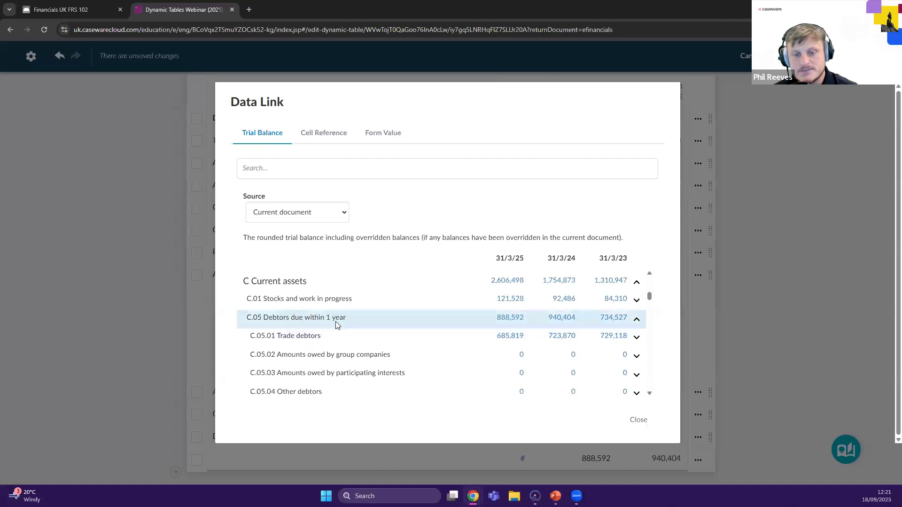
pyautogui.scroll(-4, 335, 323)
pyautogui.click(636, 302)
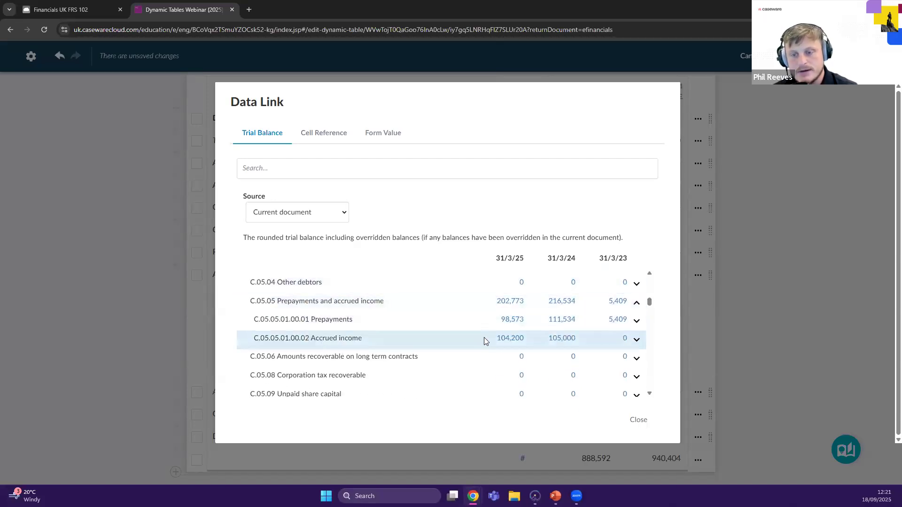
pyautogui.click(515, 338)
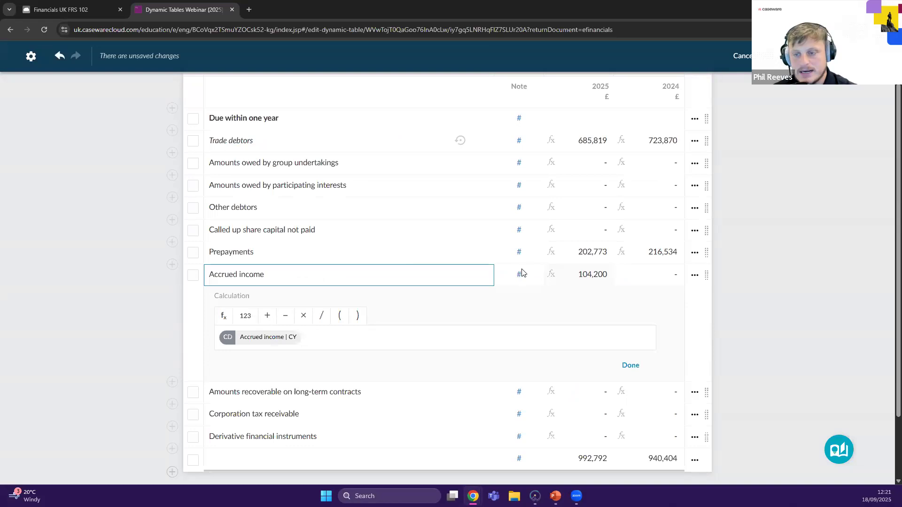
pyautogui.click(630, 366)
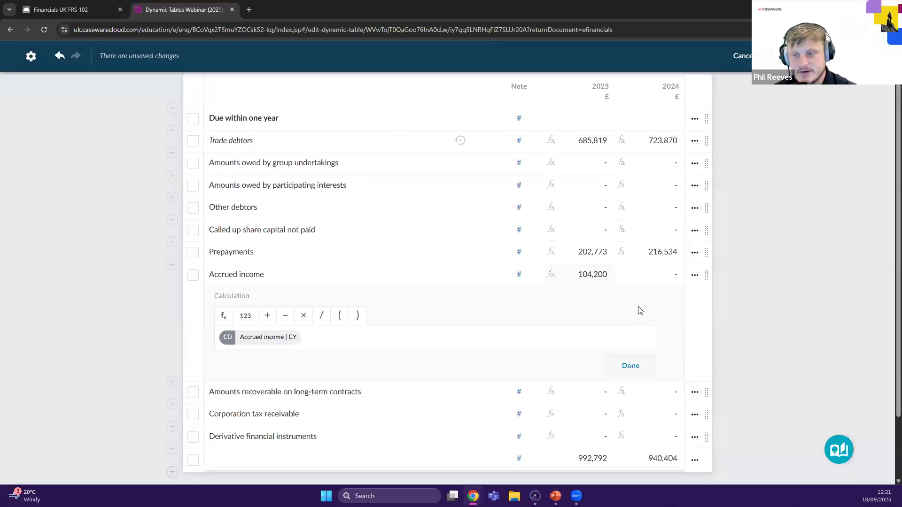
# Link the 2024 Accrued income amount to the 31/3/24 balance of Accrued income under Current assets, searching for "accrued"
pyautogui.click(620, 291)
pyautogui.click(225, 333)
pyautogui.click(328, 167)
pyautogui.write('accrued')
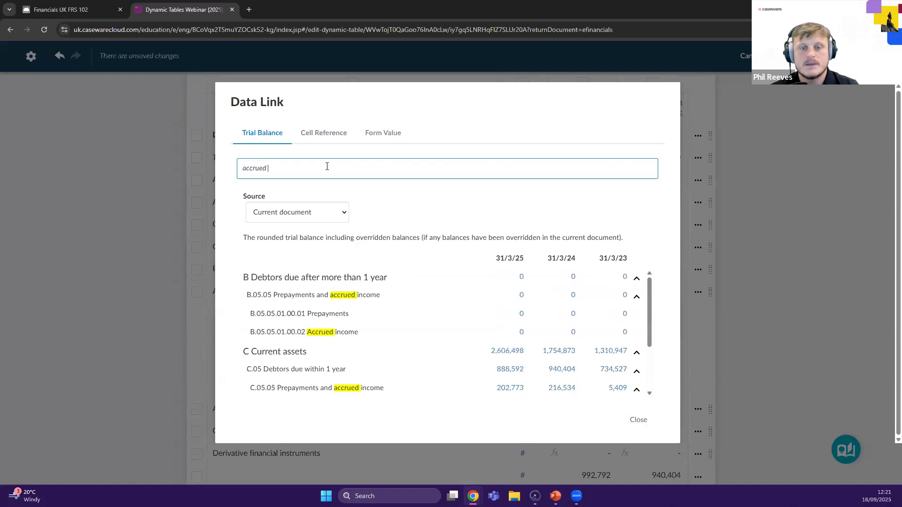
pyautogui.scroll(-1, 417, 342)
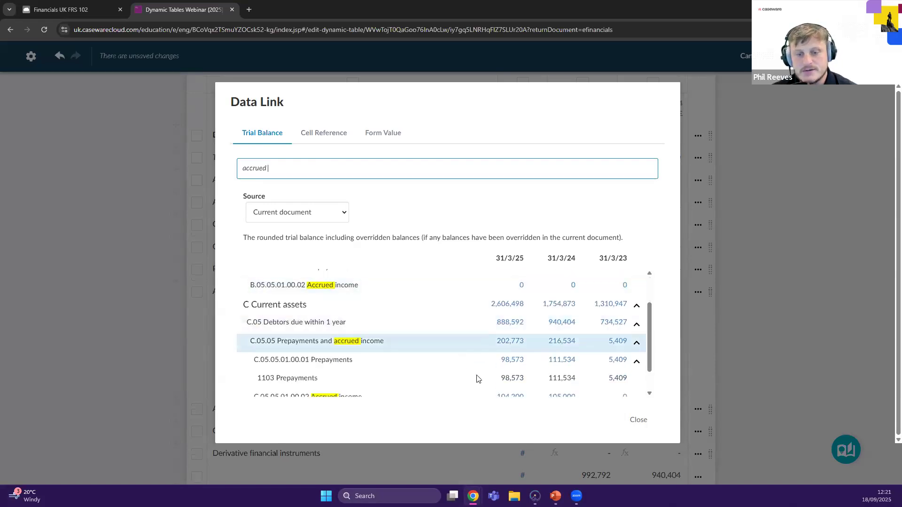
pyautogui.scroll(-1, 498, 371)
pyautogui.click(574, 390)
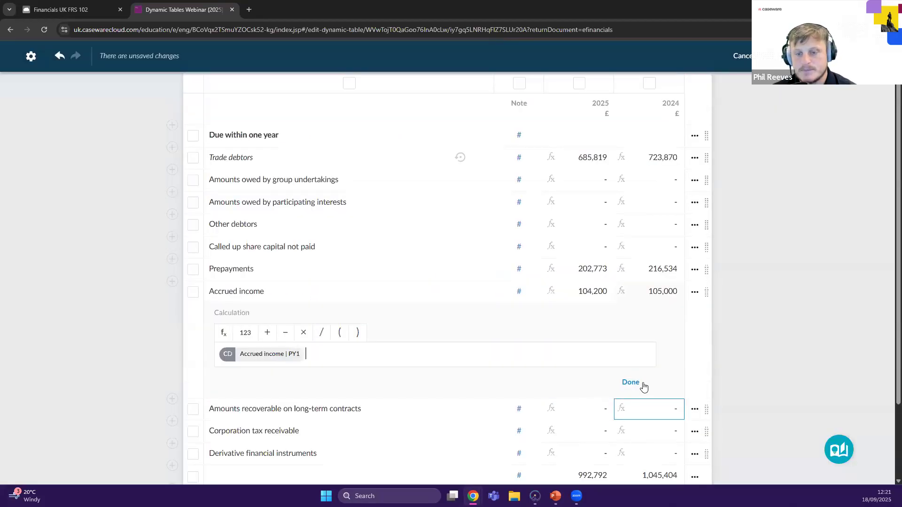
pyautogui.click(634, 383)
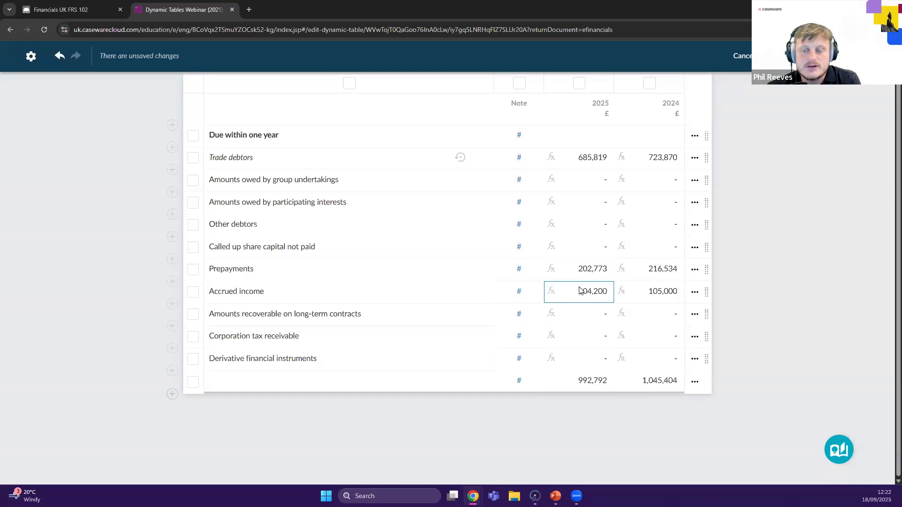
# Subtract the current assets Accrued income balance at 31/3/25 from the 2025 Prepayments calculation, finding it with the search "accrued income"
pyautogui.click(548, 272)
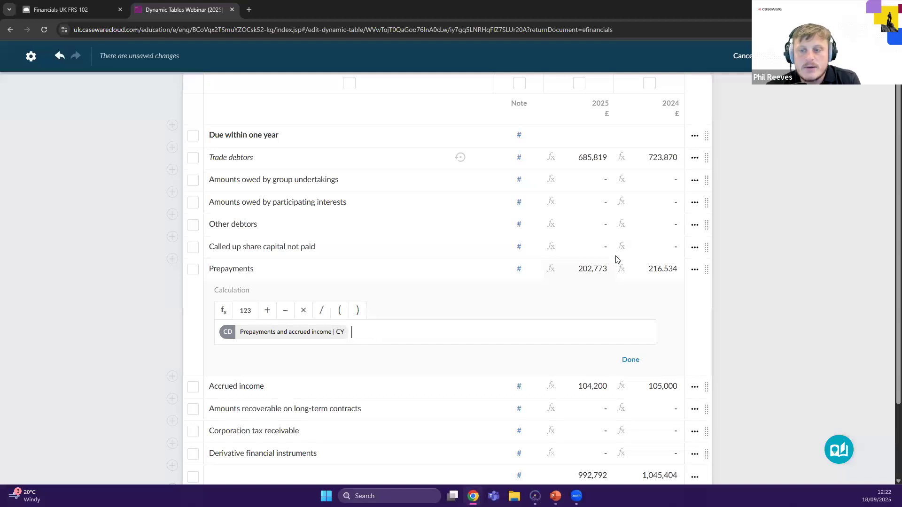
pyautogui.click(627, 361)
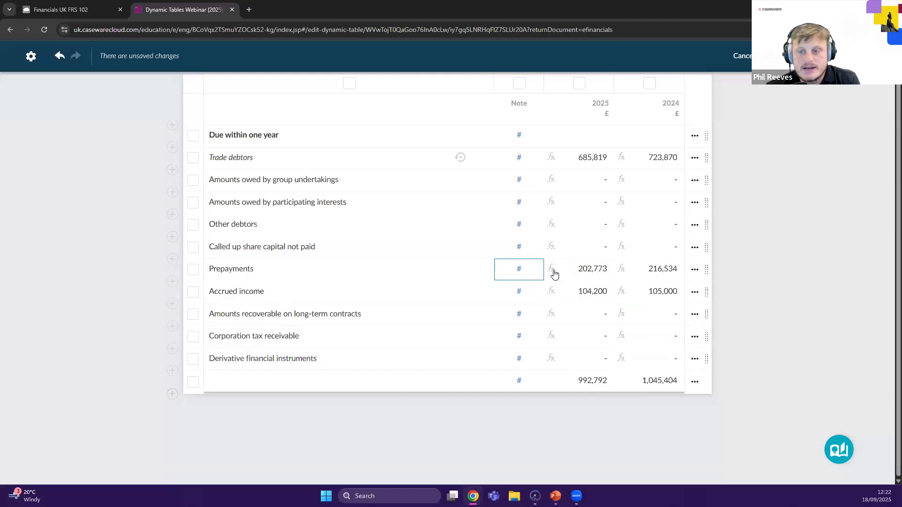
pyautogui.click(550, 269)
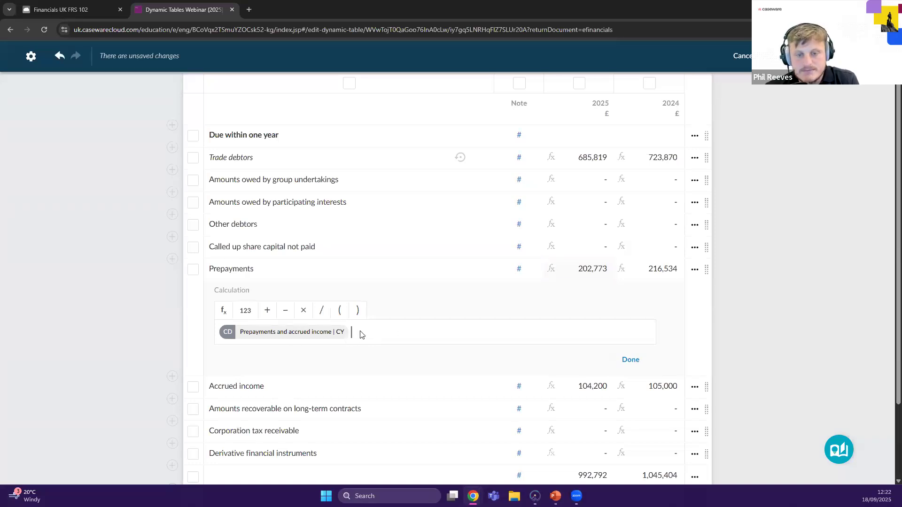
pyautogui.click(285, 311)
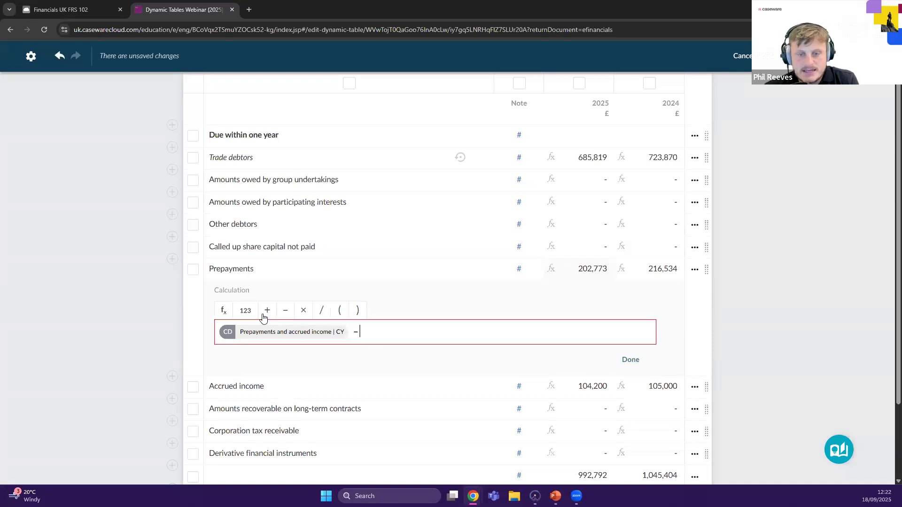
pyautogui.click(223, 311)
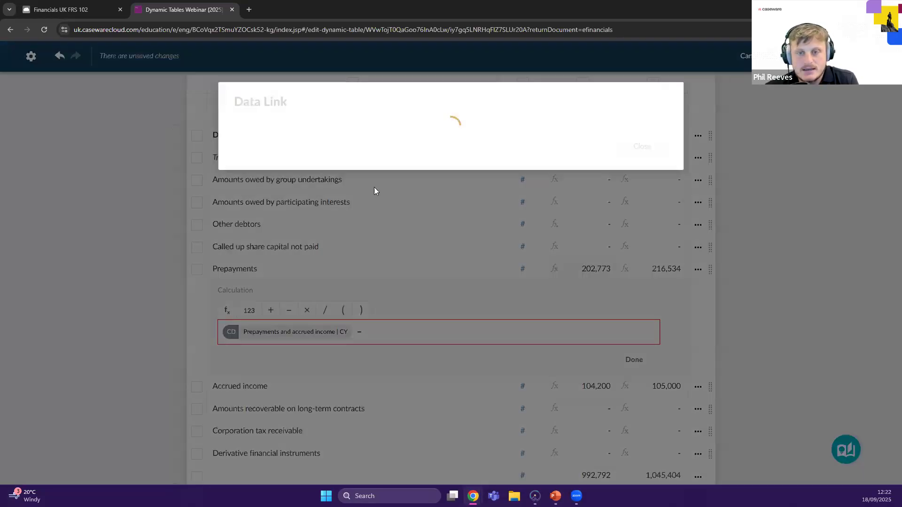
pyautogui.click(351, 163)
pyautogui.write('accr')
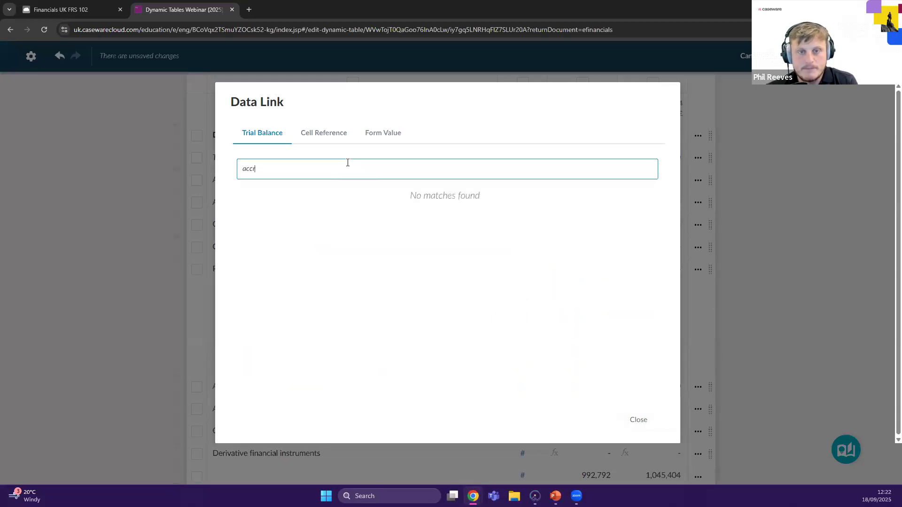
pyautogui.write('ued income')
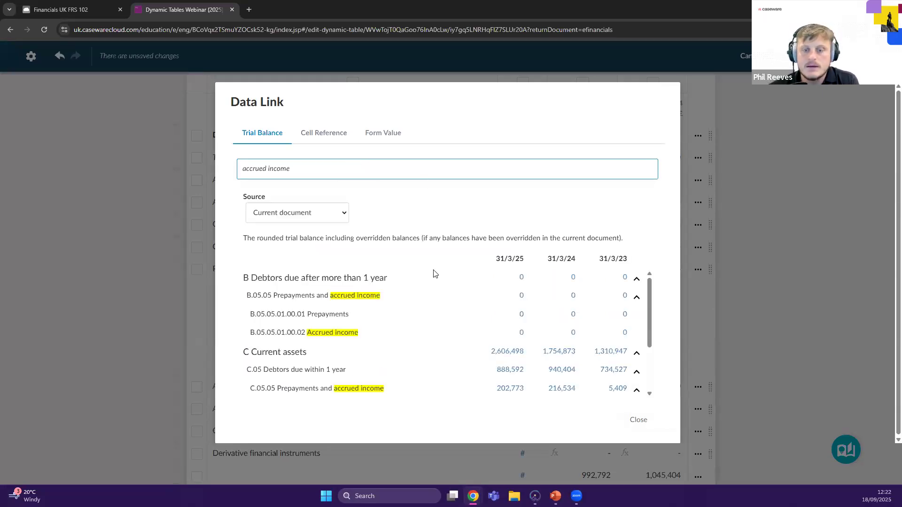
pyautogui.scroll(-1, 544, 362)
pyautogui.scroll(-1, 543, 363)
pyautogui.click(509, 387)
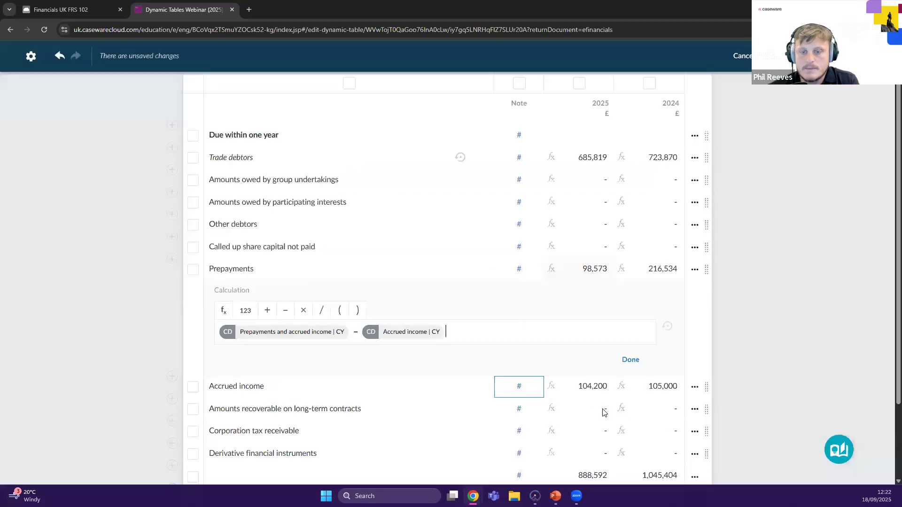
pyautogui.click(630, 360)
# Replace the 2024 Prepayments calculation with the 31/3/24 balance of C.05.05.01.00.01 Prepayments, under Debtors due within 1 year in the current document's trial balance
pyautogui.click(621, 269)
pyautogui.click(383, 333)
pyautogui.press('BackSpace')
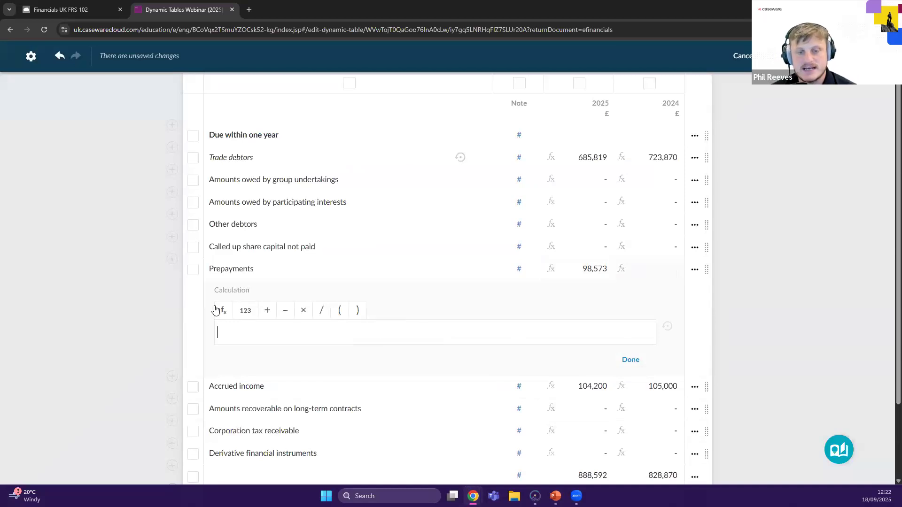
pyautogui.click(223, 311)
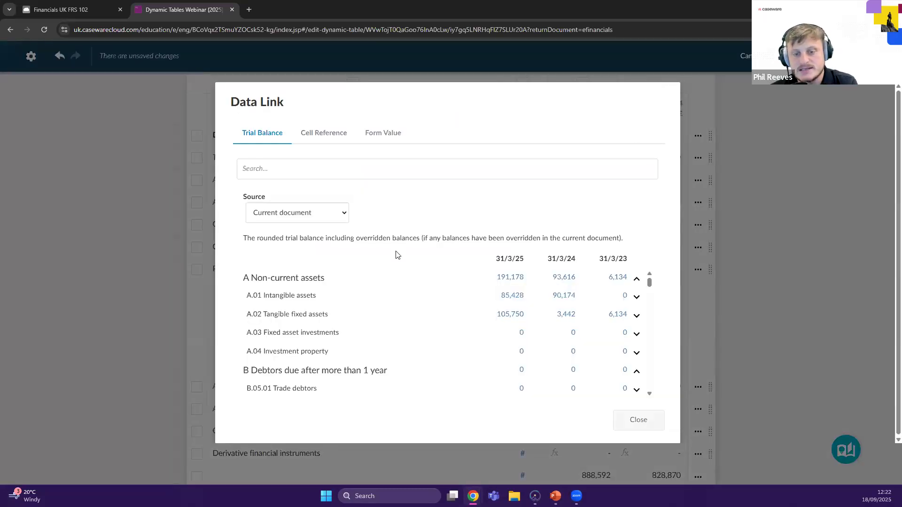
pyautogui.scroll(-3, 412, 347)
pyautogui.scroll(-8, 377, 342)
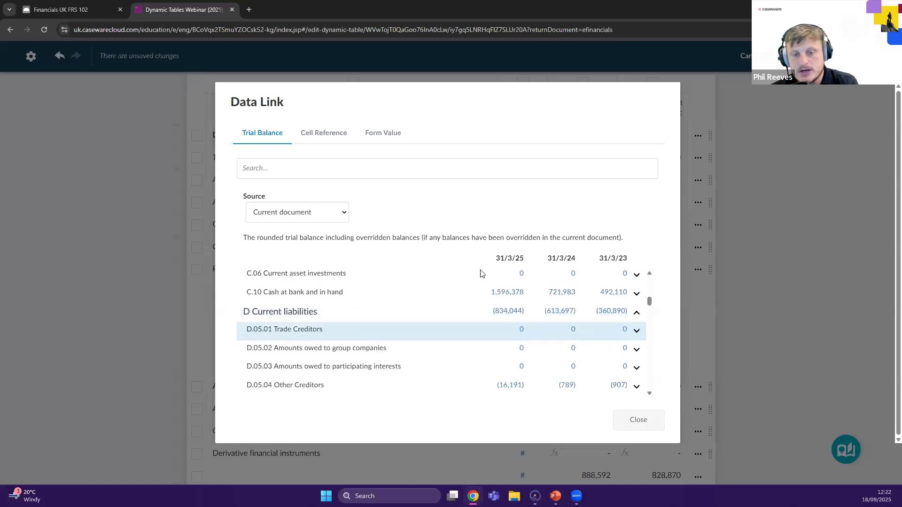
pyautogui.scroll(2, 643, 322)
pyautogui.click(637, 321)
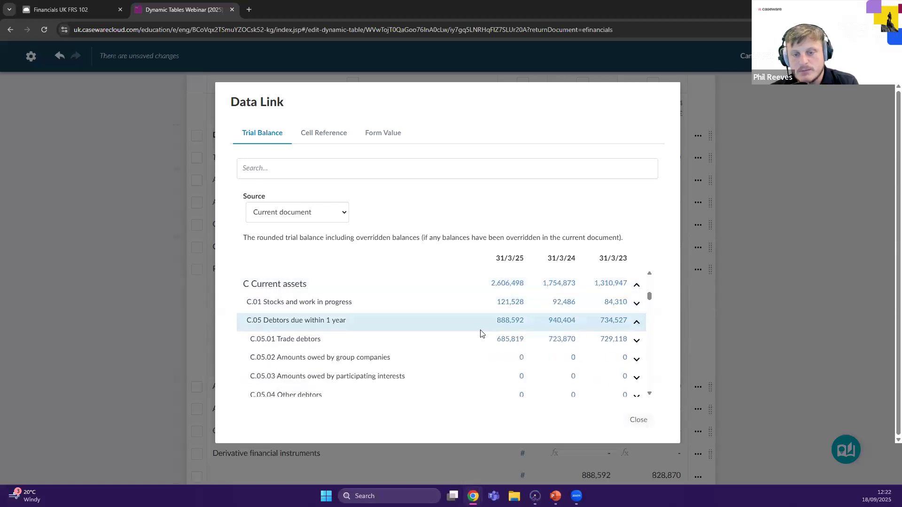
pyautogui.scroll(-4, 639, 315)
pyautogui.click(635, 306)
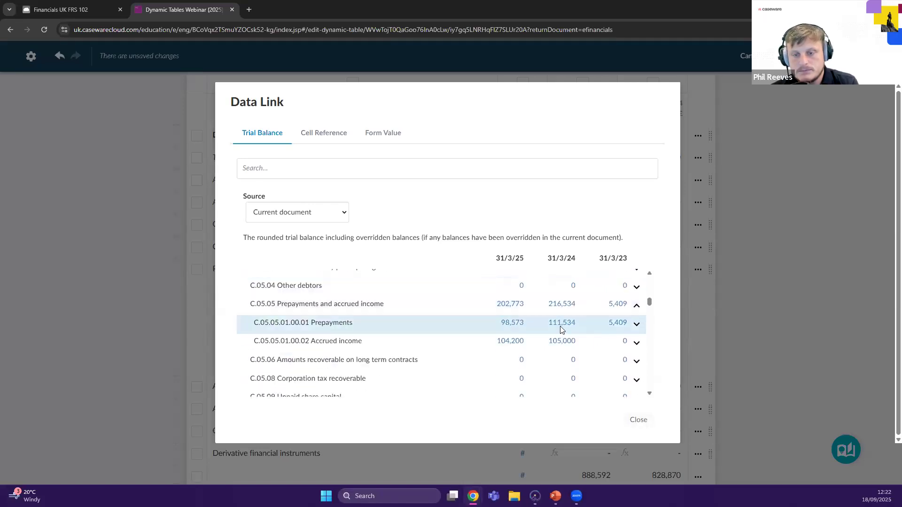
pyautogui.click(562, 323)
pyautogui.click(631, 360)
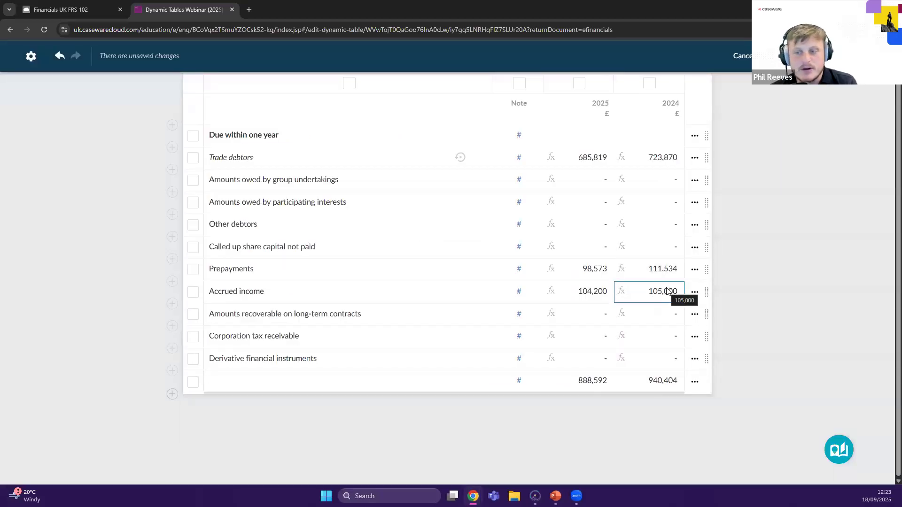
# Enable autosave for the dynamic table and move the Trade debtors row below Amounts owed by group undertakings
pyautogui.scroll(1, 706, 253)
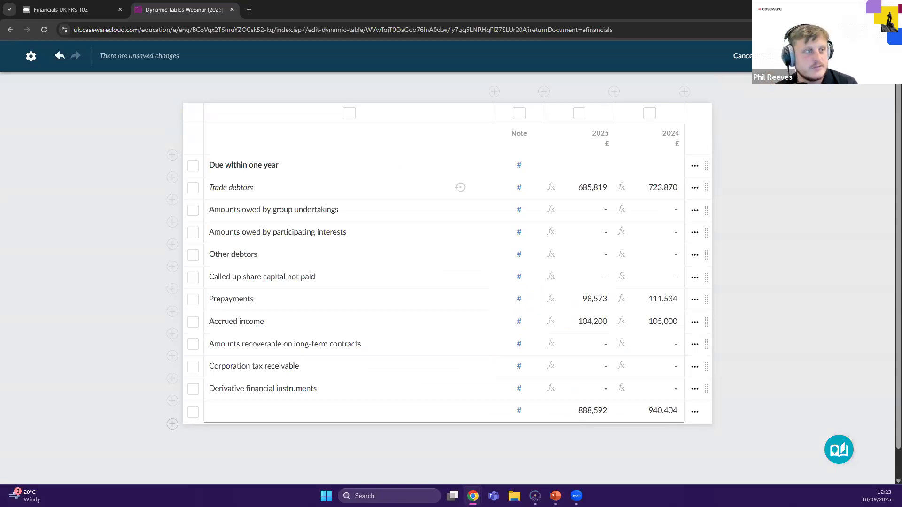
pyautogui.click(31, 58)
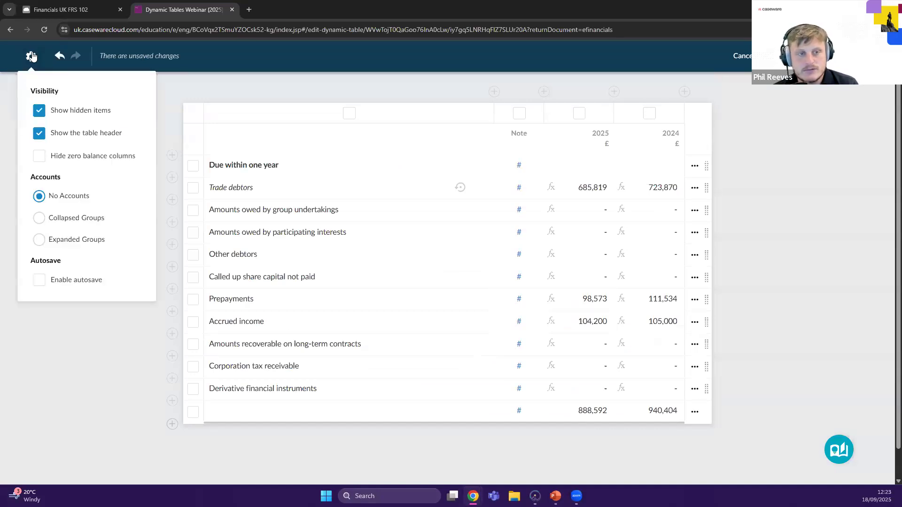
pyautogui.click(33, 60)
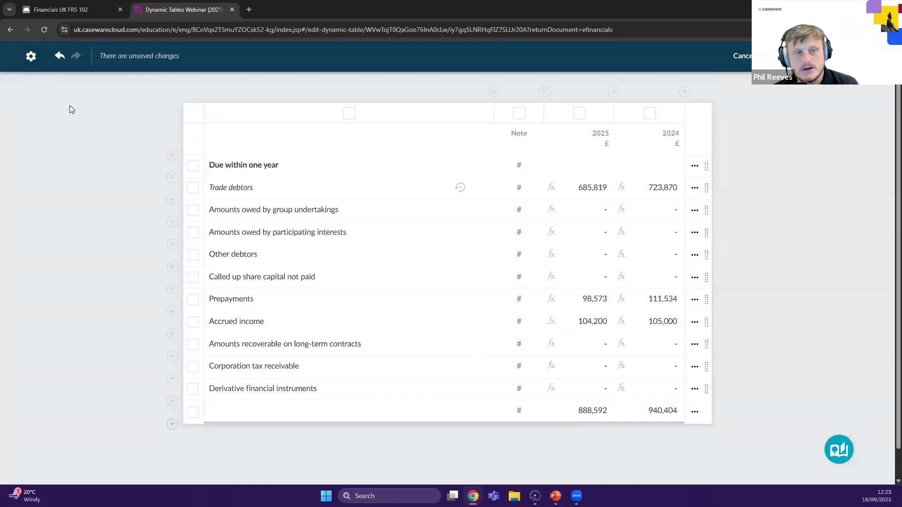
pyautogui.click(31, 56)
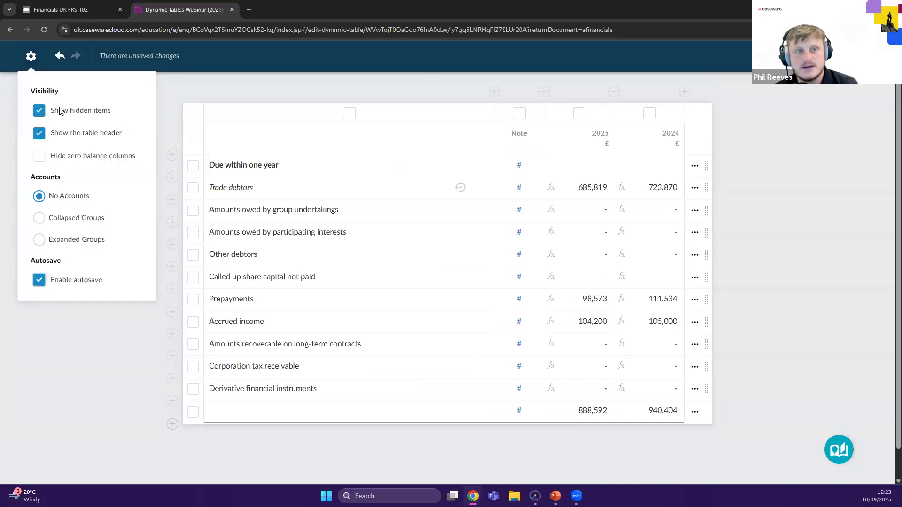
pyautogui.click(32, 59)
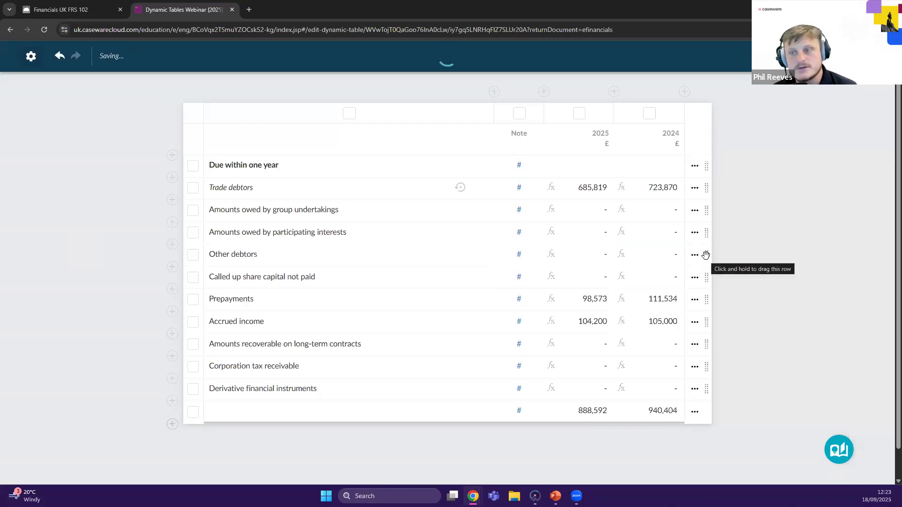
pyautogui.moveTo(705, 188); pyautogui.dragTo(635, 198)
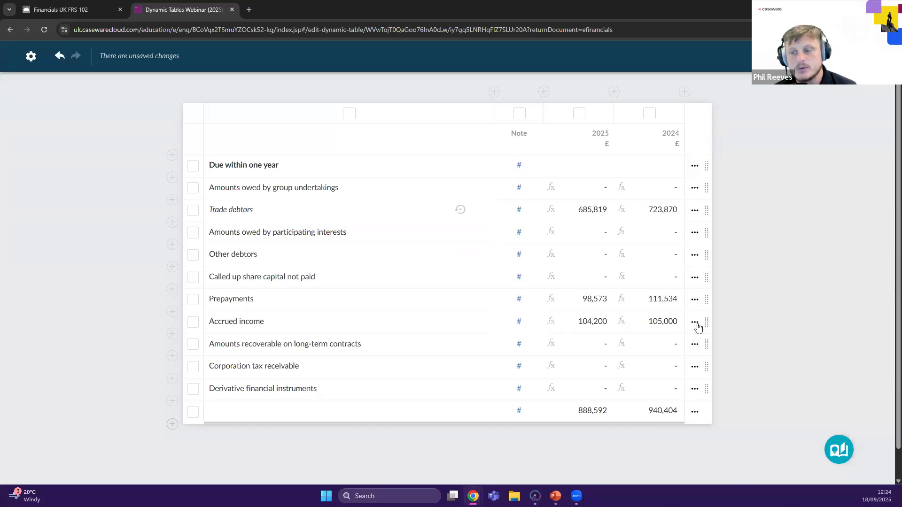
# Check the underline options of the Accrued income and Trade debtors rows and the 2025 column settings, and return to the Debtors note
pyautogui.click(695, 323)
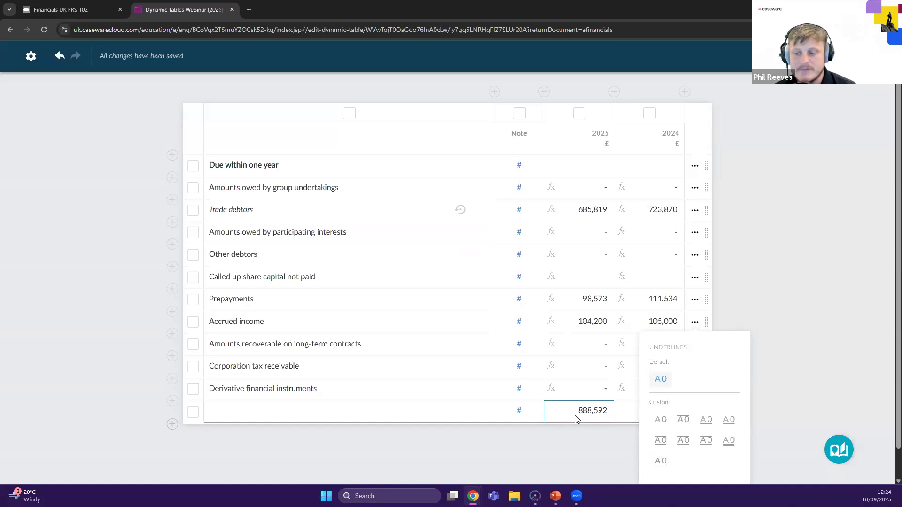
pyautogui.click(694, 212)
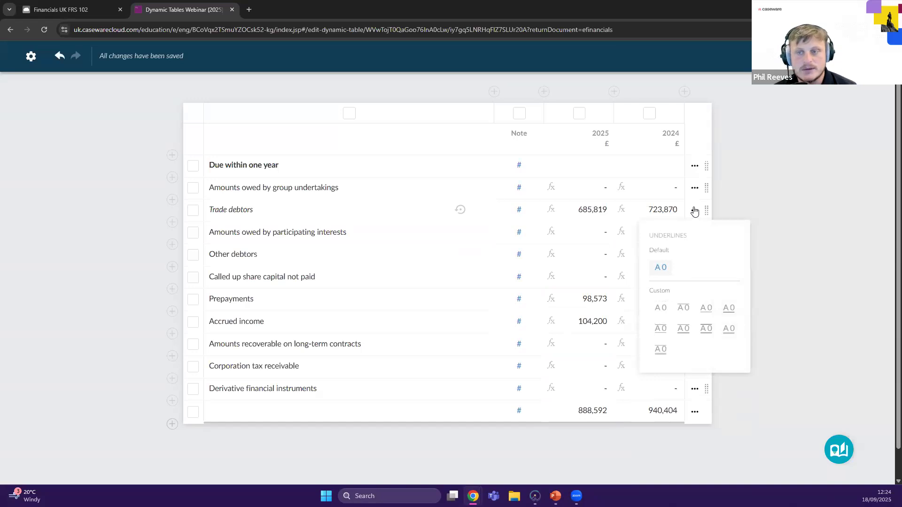
pyautogui.click(695, 211)
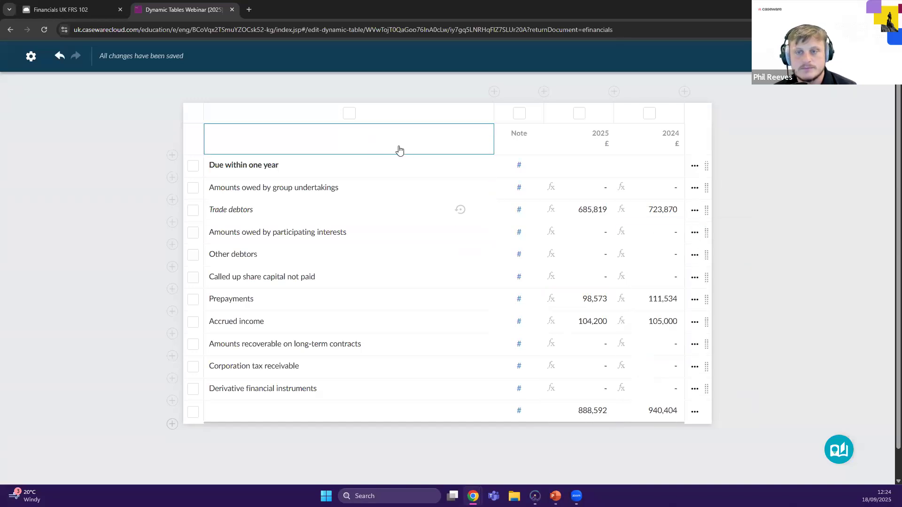
pyautogui.click(587, 139)
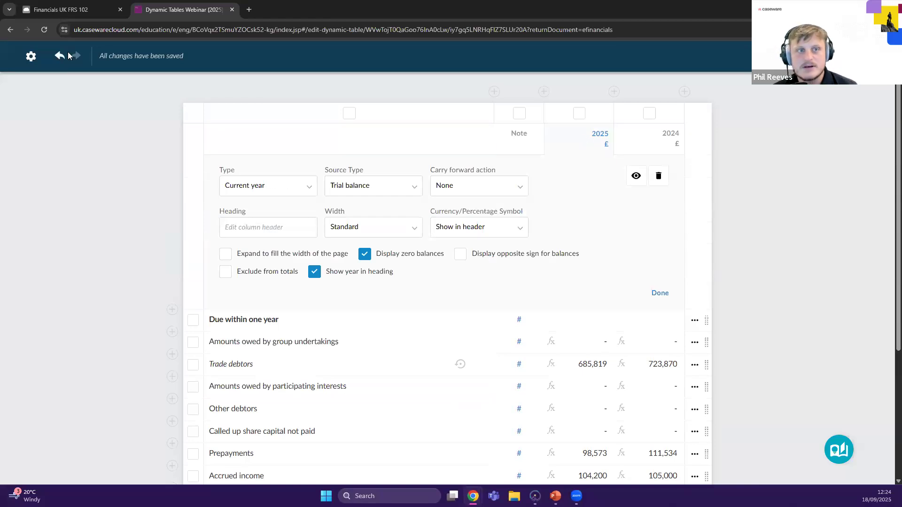
pyautogui.click(871, 56)
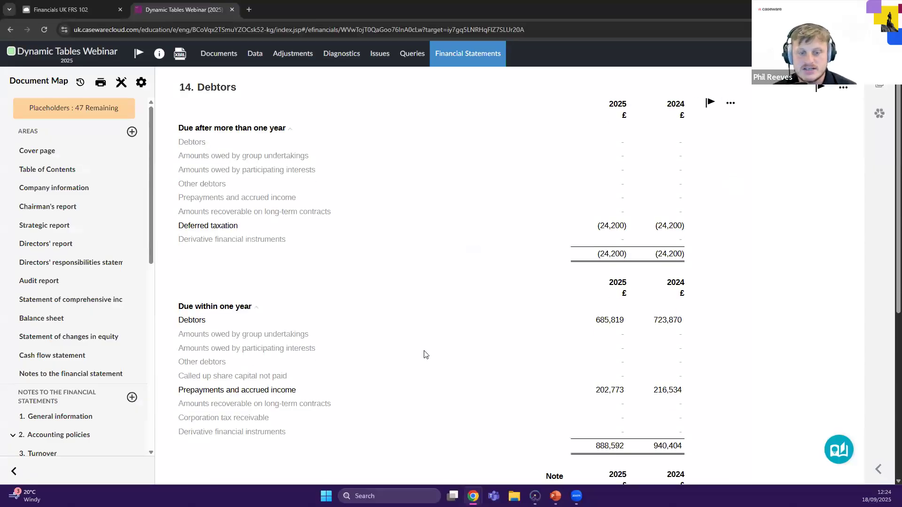
# Review the edited copy of the Due within one year table in the Debtors note and its available table options
pyautogui.scroll(-5, 423, 354)
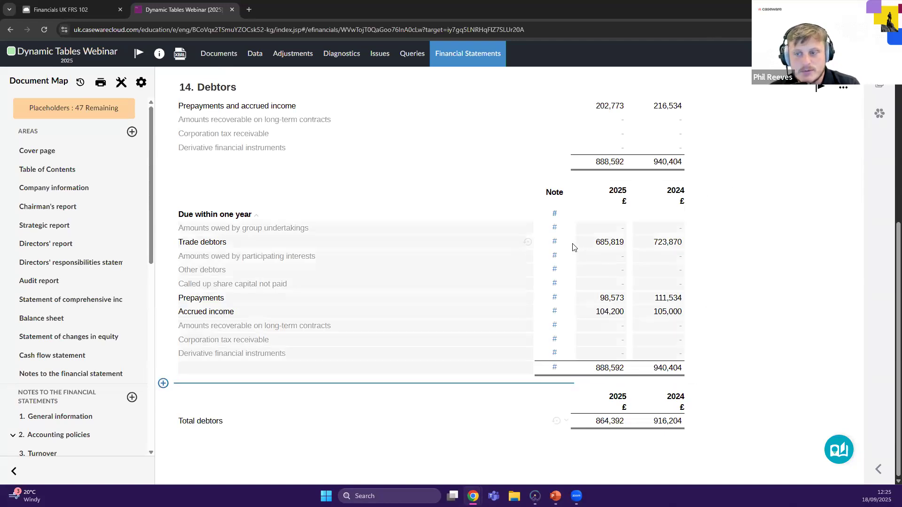
pyautogui.click(730, 190)
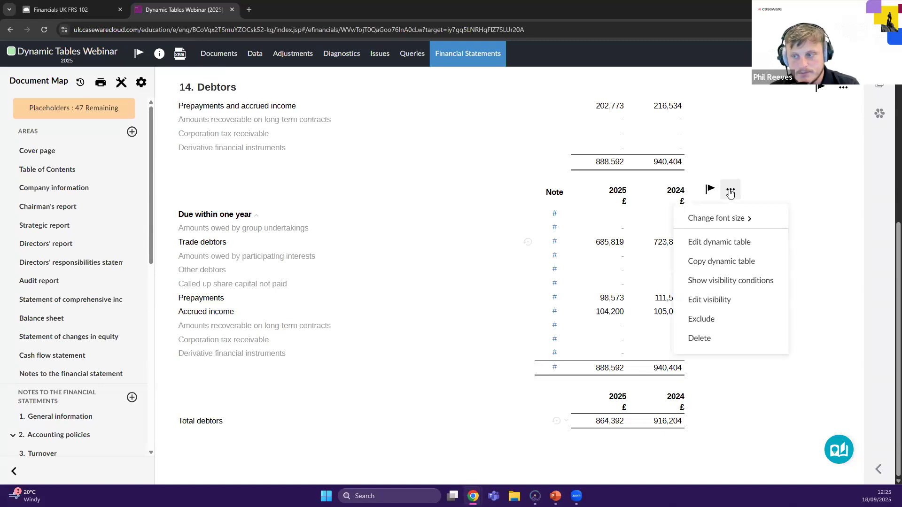
pyautogui.click(730, 193)
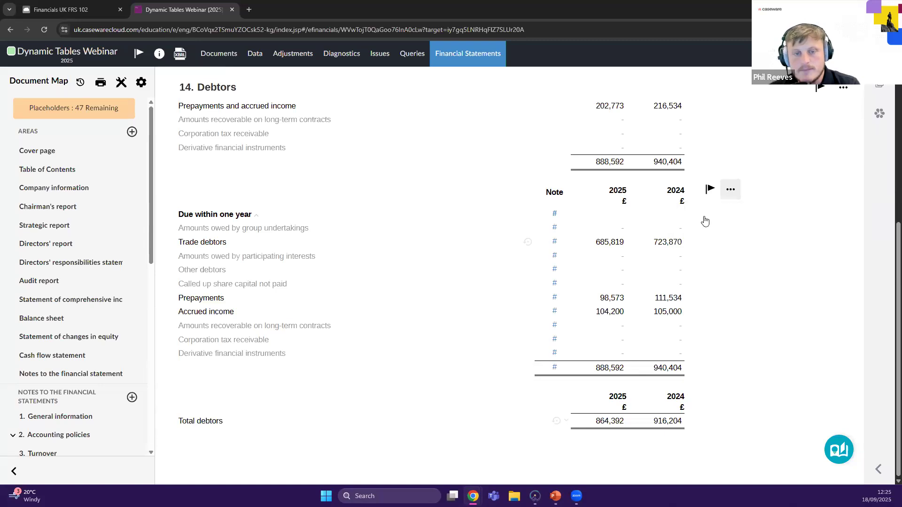
# Review the document print settings, including column headings on subsequent pages, and leave them without saving
pyautogui.click(139, 83)
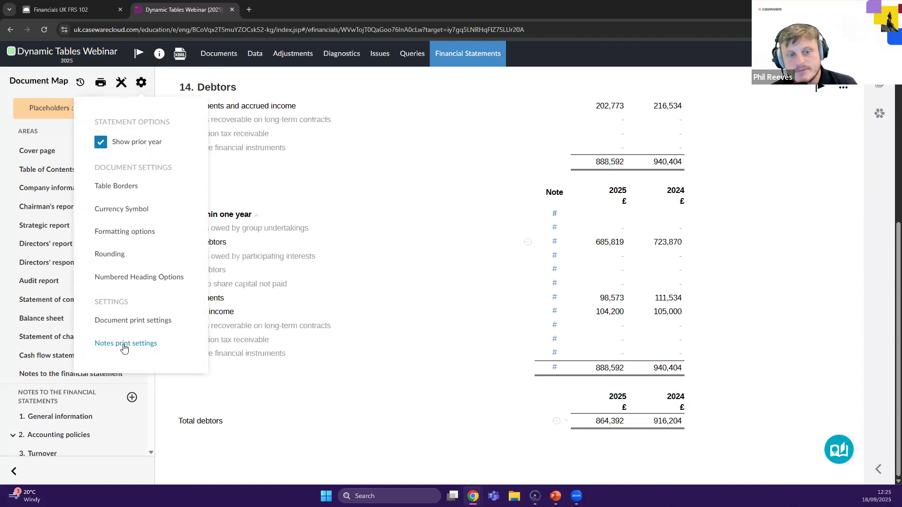
pyautogui.click(128, 323)
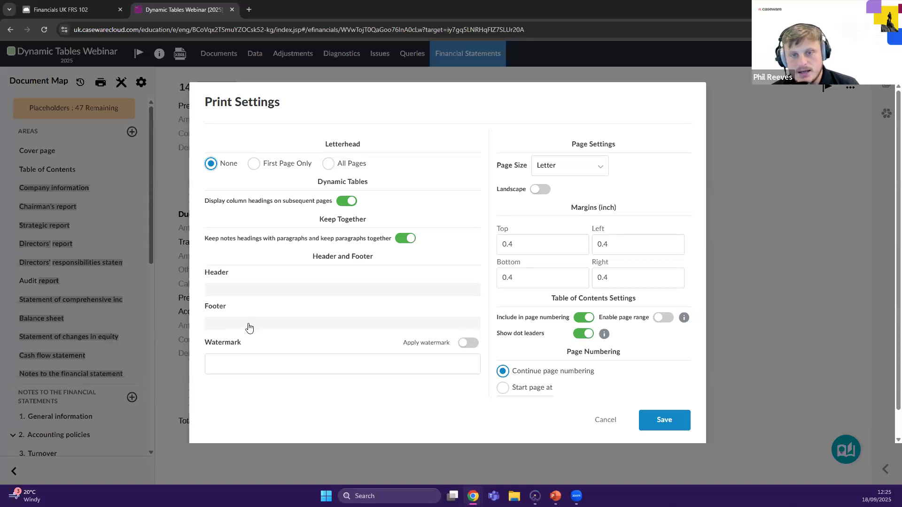
pyautogui.click(613, 420)
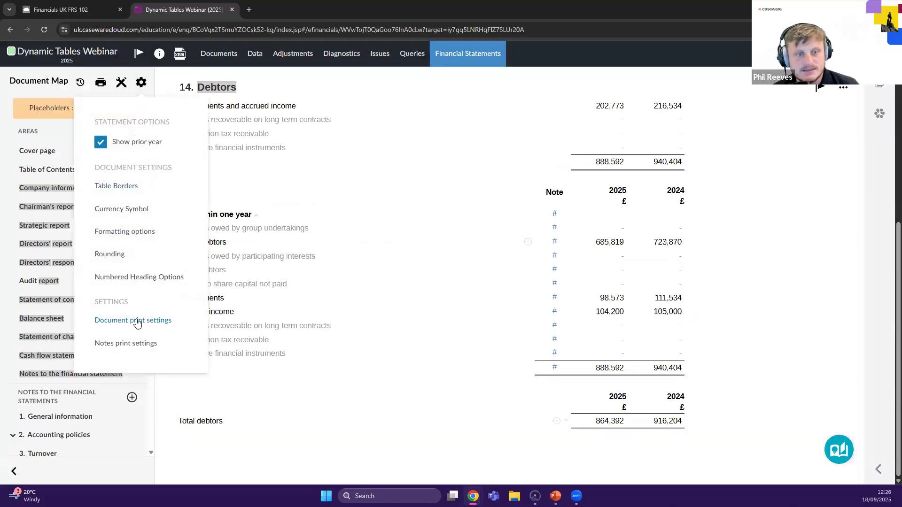
# Try landscape orientation in the notes print settings, turn it back off and close the settings
pyautogui.click(131, 343)
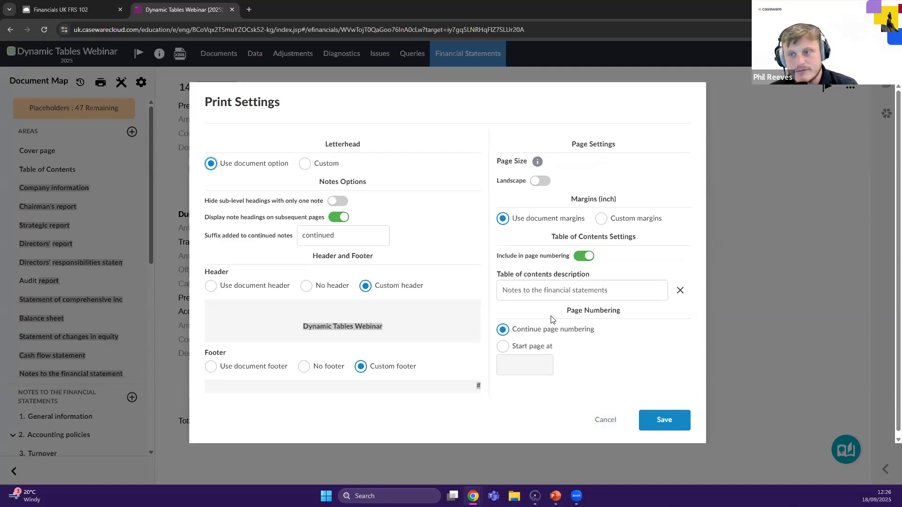
pyautogui.moveTo(571, 148); pyautogui.dragTo(625, 146)
pyautogui.click(575, 153)
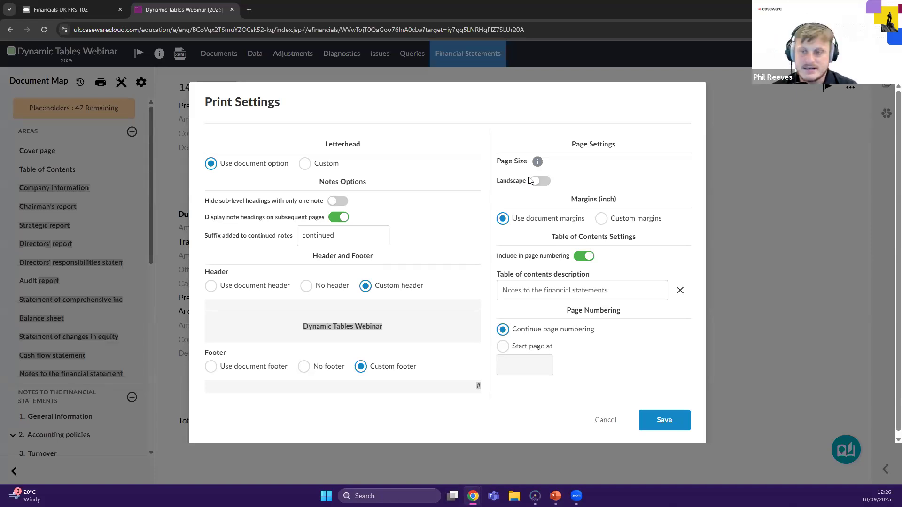
pyautogui.click(541, 183)
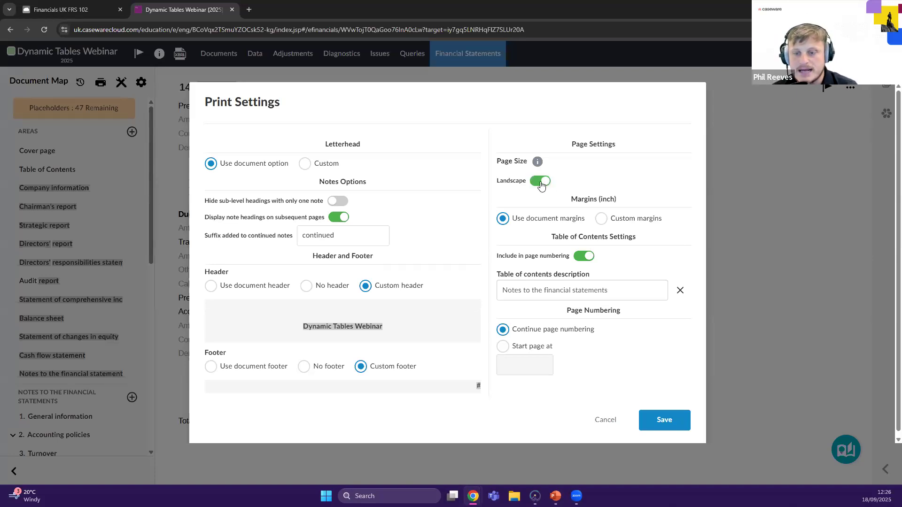
pyautogui.click(540, 181)
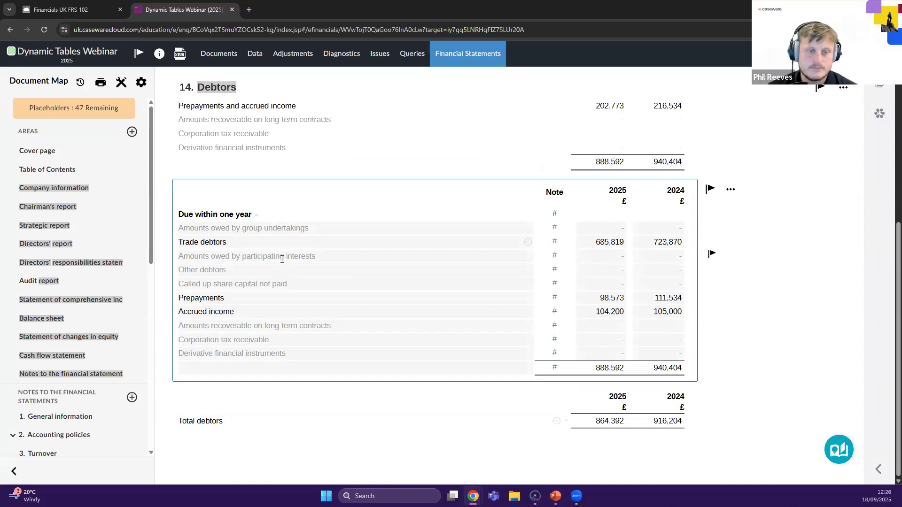
# Insert a new dynamic table in the Strategic report between Principal risks and uncertainties and Financial key performance indicators
pyautogui.scroll(6, 520, 271)
pyautogui.scroll(-4, 526, 280)
pyautogui.scroll(-1, 525, 284)
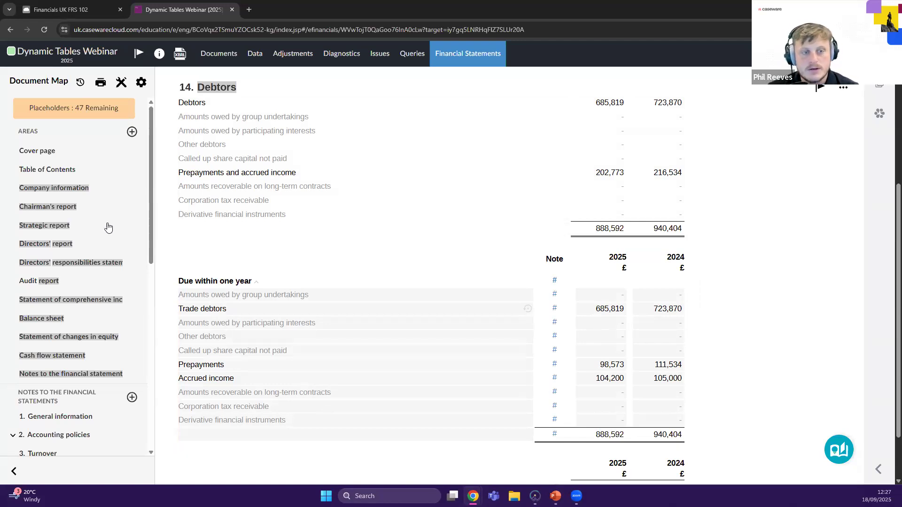
pyautogui.scroll(-1, 81, 179)
pyautogui.click(81, 179)
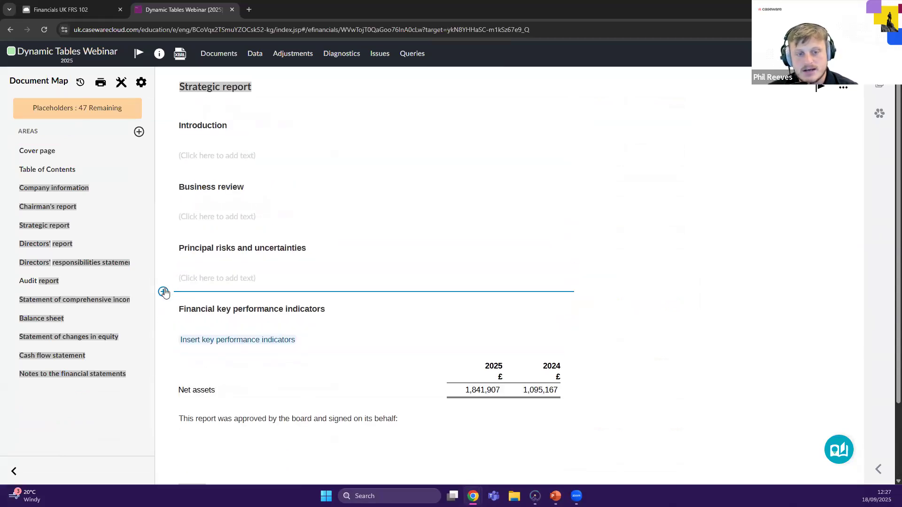
pyautogui.click(163, 291)
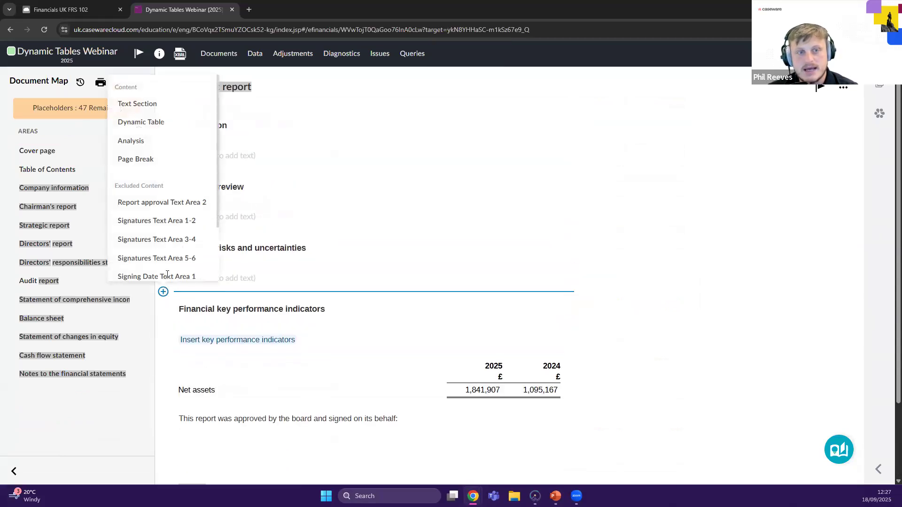
pyautogui.click(159, 121)
# View the options available for the new Strategic report table, and switch to the Webinar Agenda slide in the presentation
pyautogui.click(607, 304)
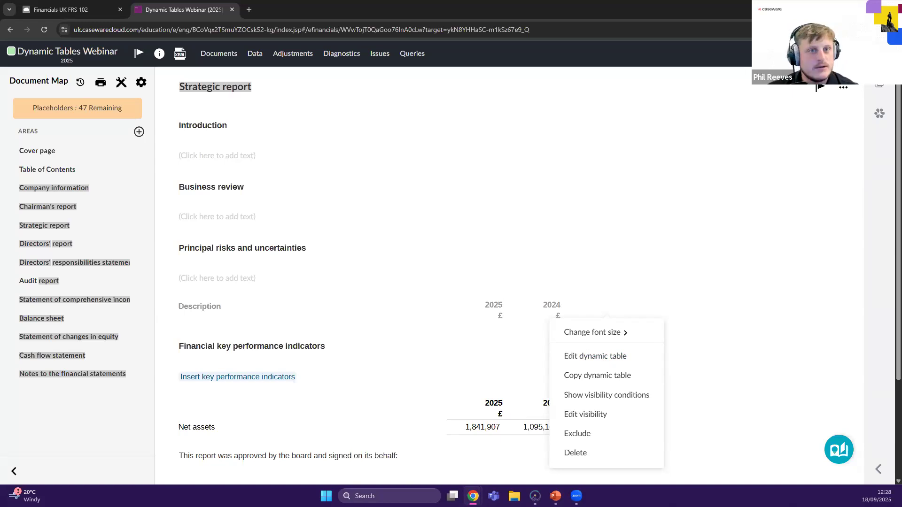
pyautogui.hotkey('alt', 'Tab')
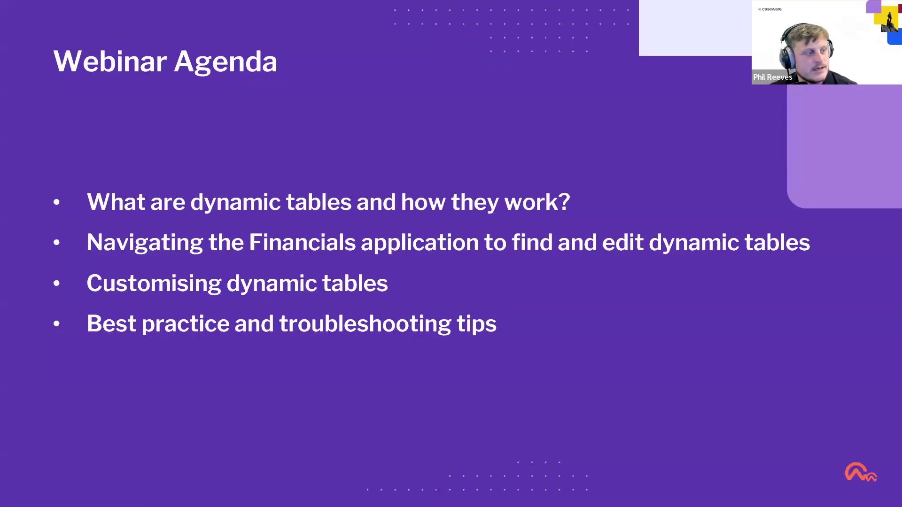